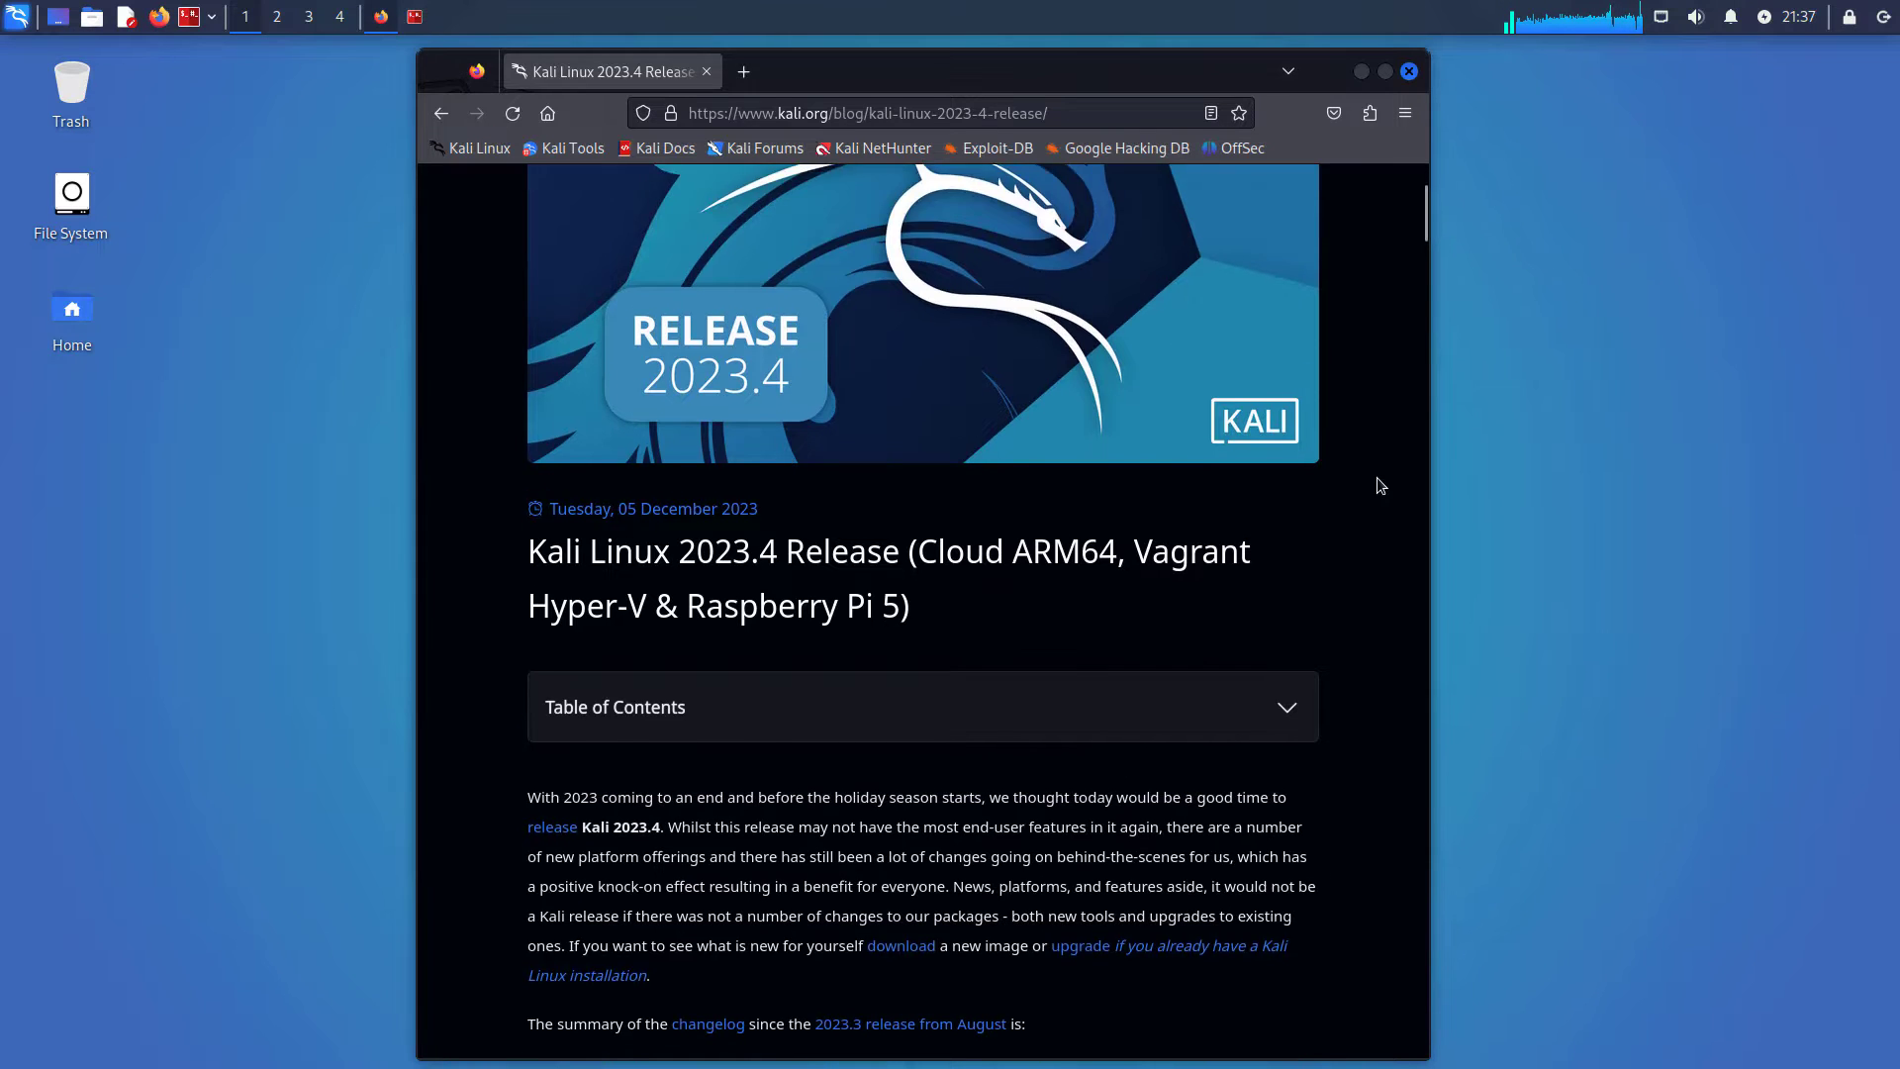
pyautogui.scroll(-2, 1376, 477)
pyautogui.scroll(-2, 1375, 476)
pyautogui.scroll(-2, 1377, 477)
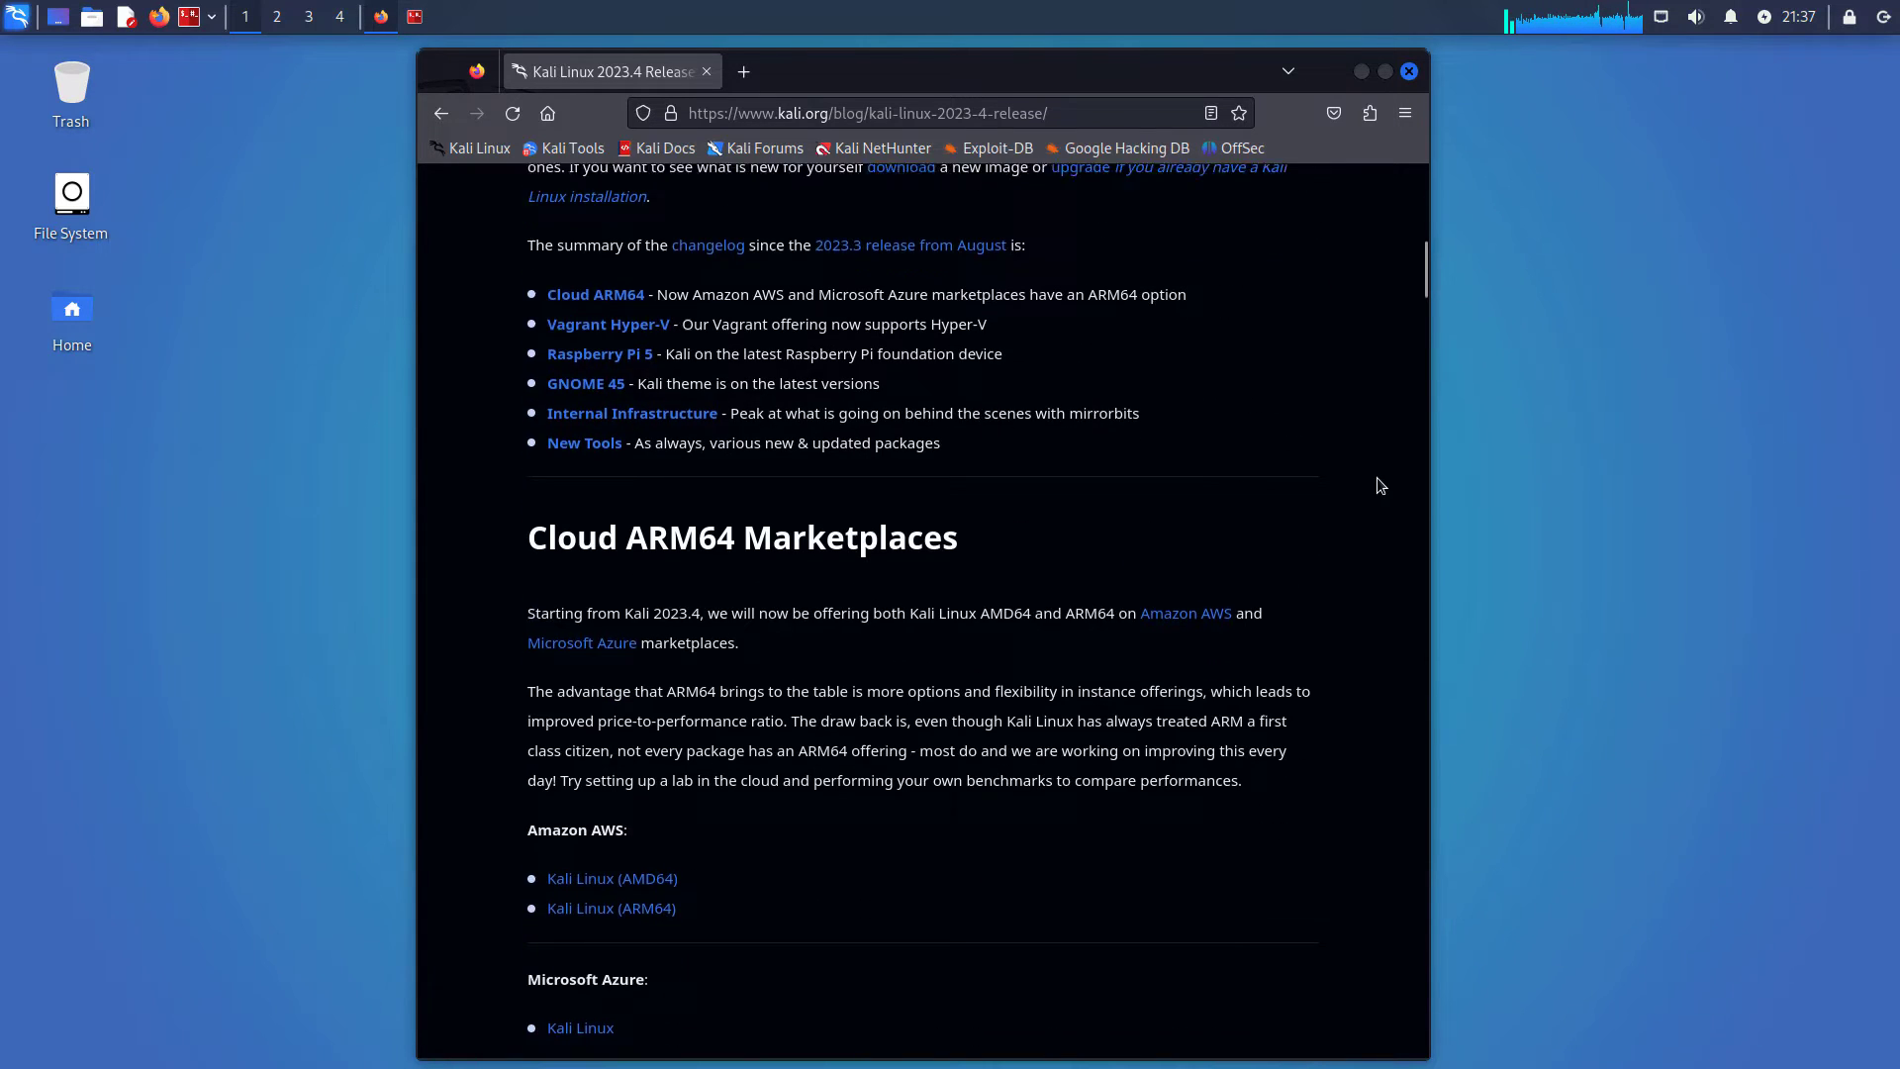
pyautogui.scroll(-1, 1376, 476)
pyautogui.scroll(-2, 1377, 476)
pyautogui.scroll(-2, 1376, 476)
pyautogui.scroll(-3, 1377, 477)
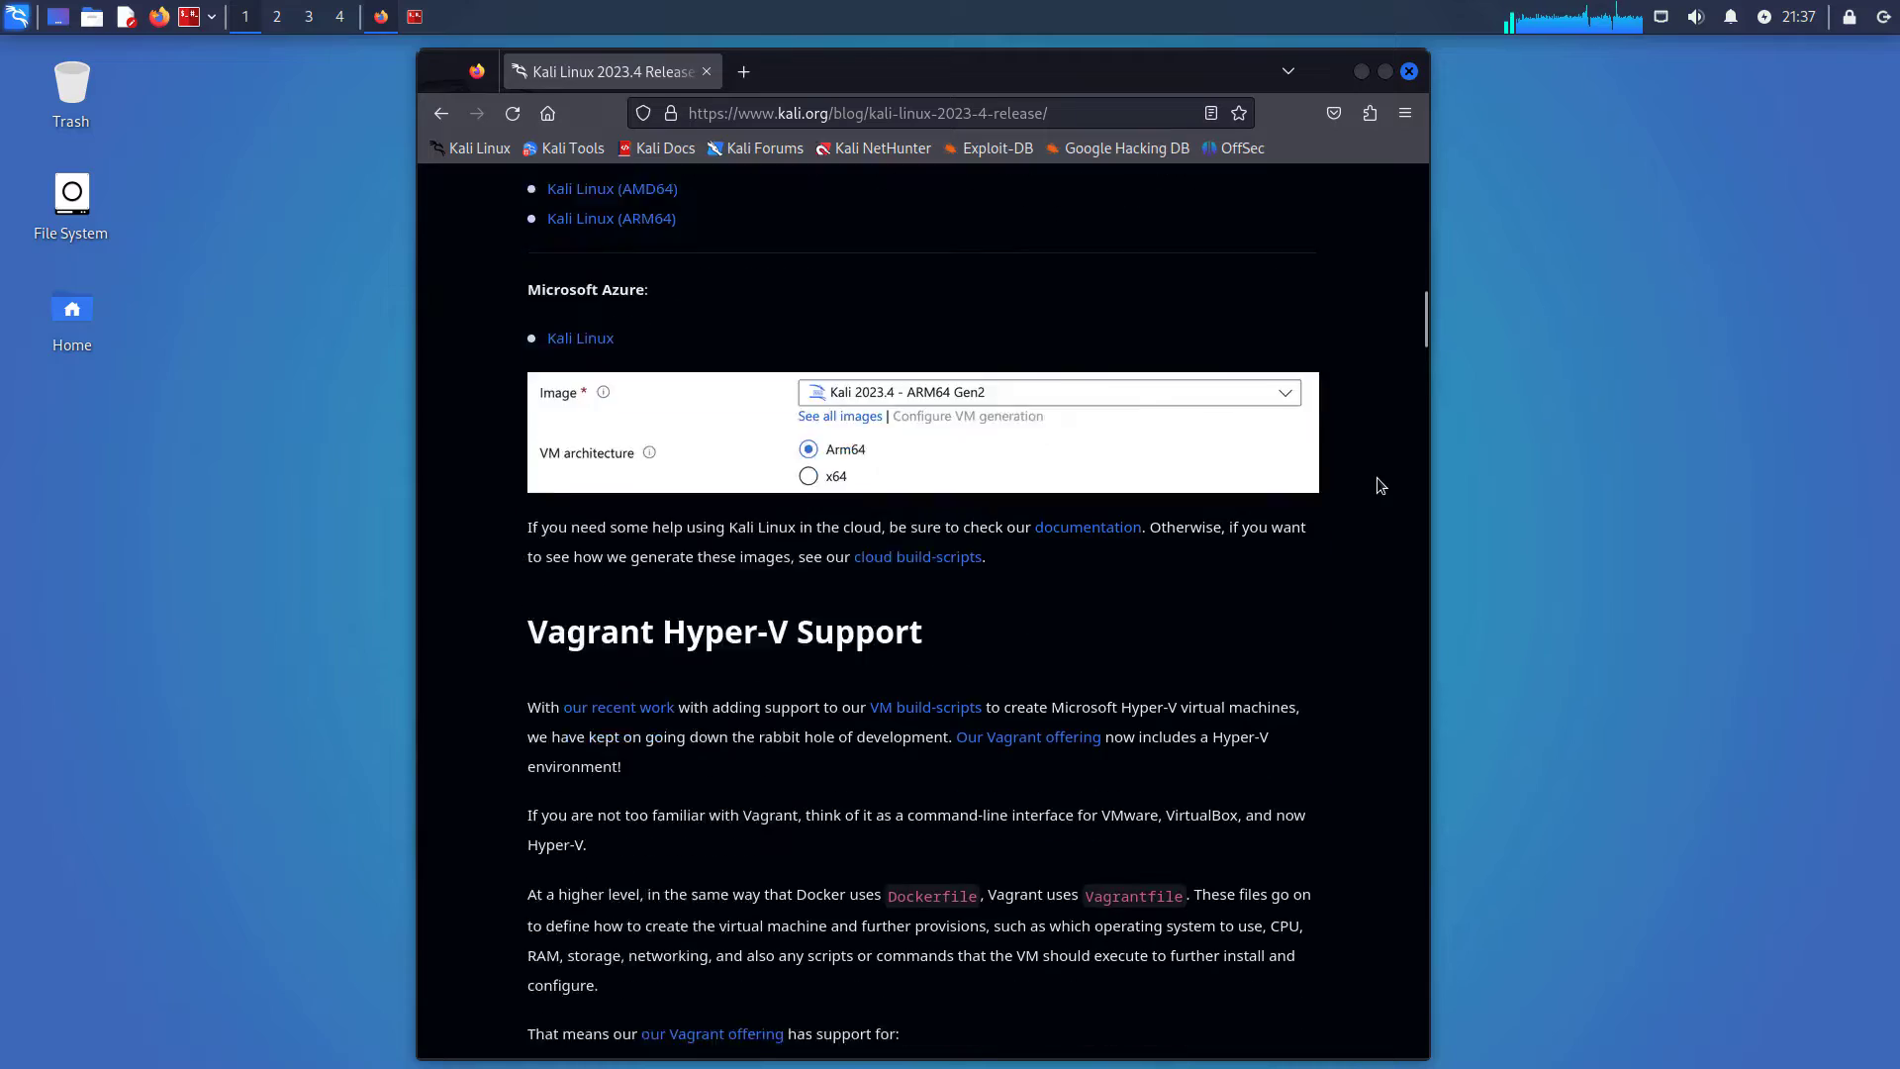
pyautogui.scroll(-2, 1377, 477)
pyautogui.scroll(-2, 1376, 477)
pyautogui.scroll(-2, 1376, 477)
pyautogui.scroll(-2, 1377, 476)
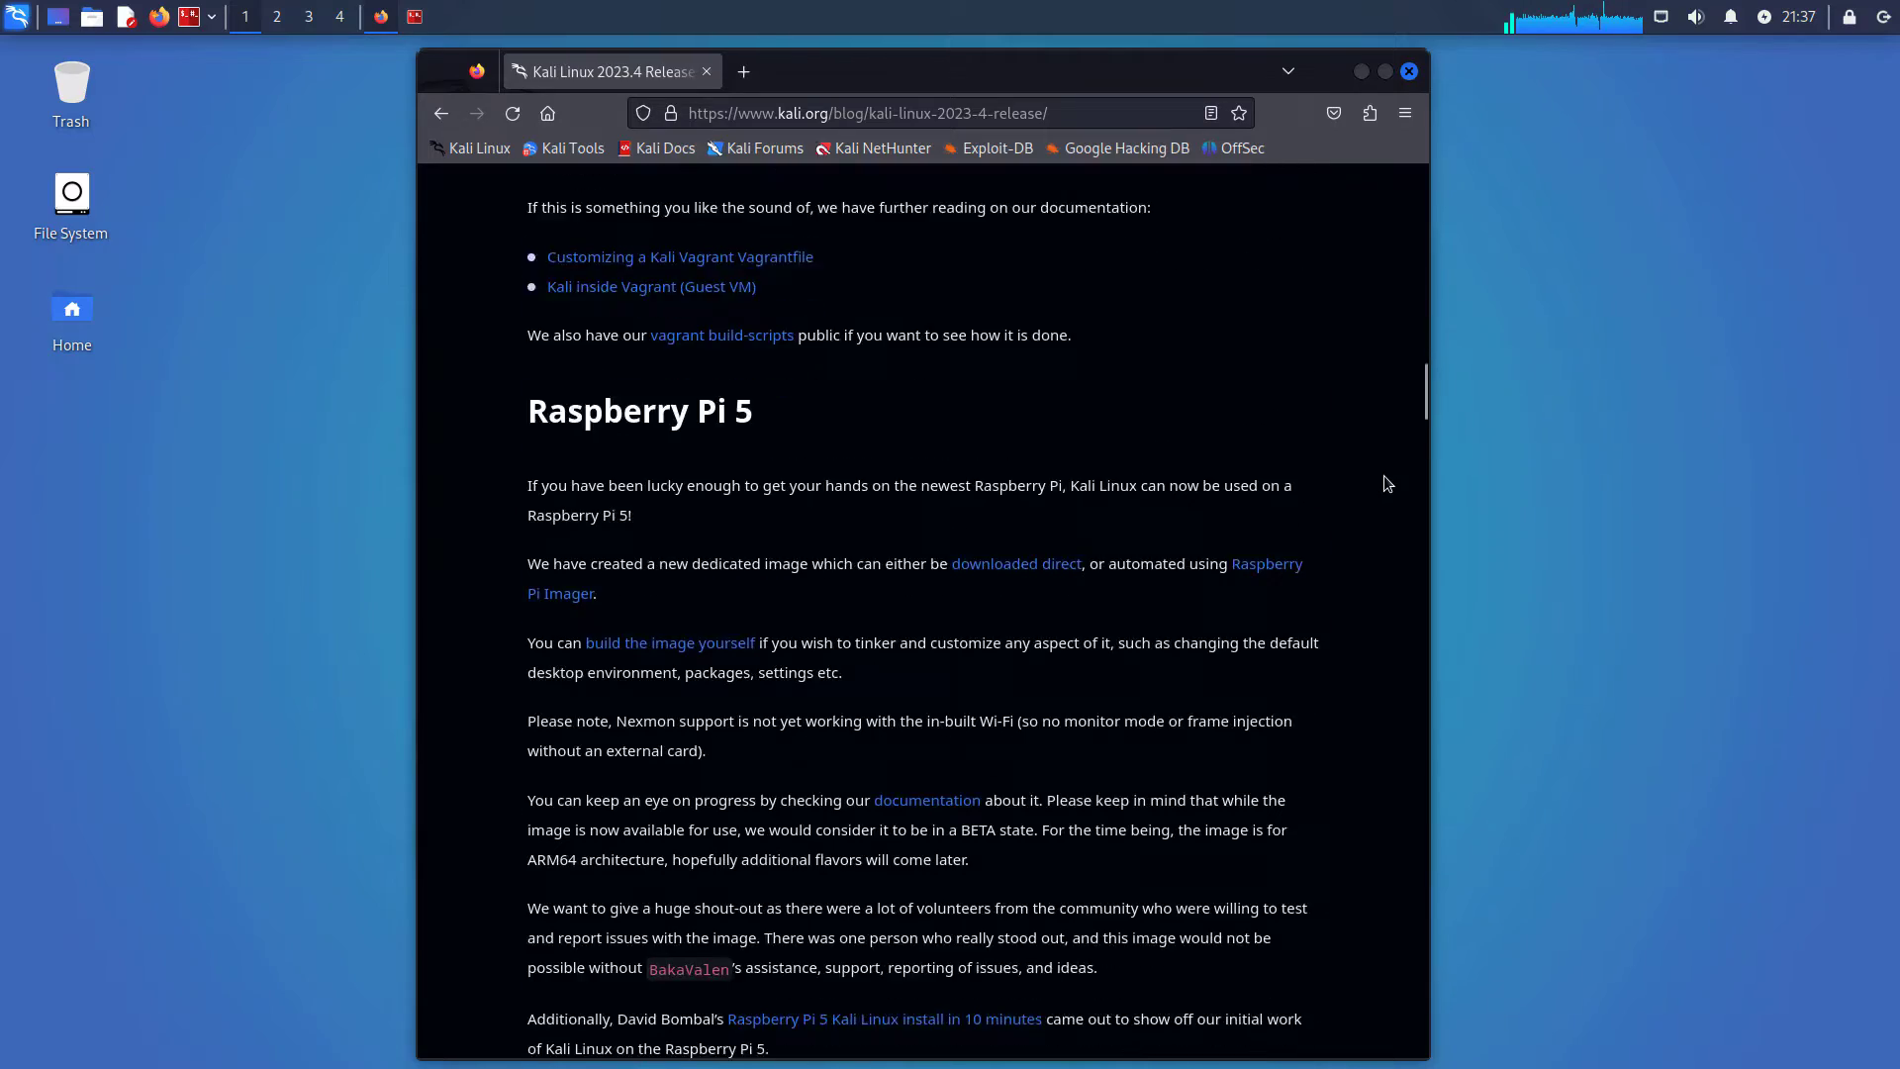
pyautogui.scroll(-2, 1382, 476)
pyautogui.scroll(-2, 1383, 476)
pyautogui.scroll(-2, 1382, 475)
pyautogui.scroll(-5, 1381, 476)
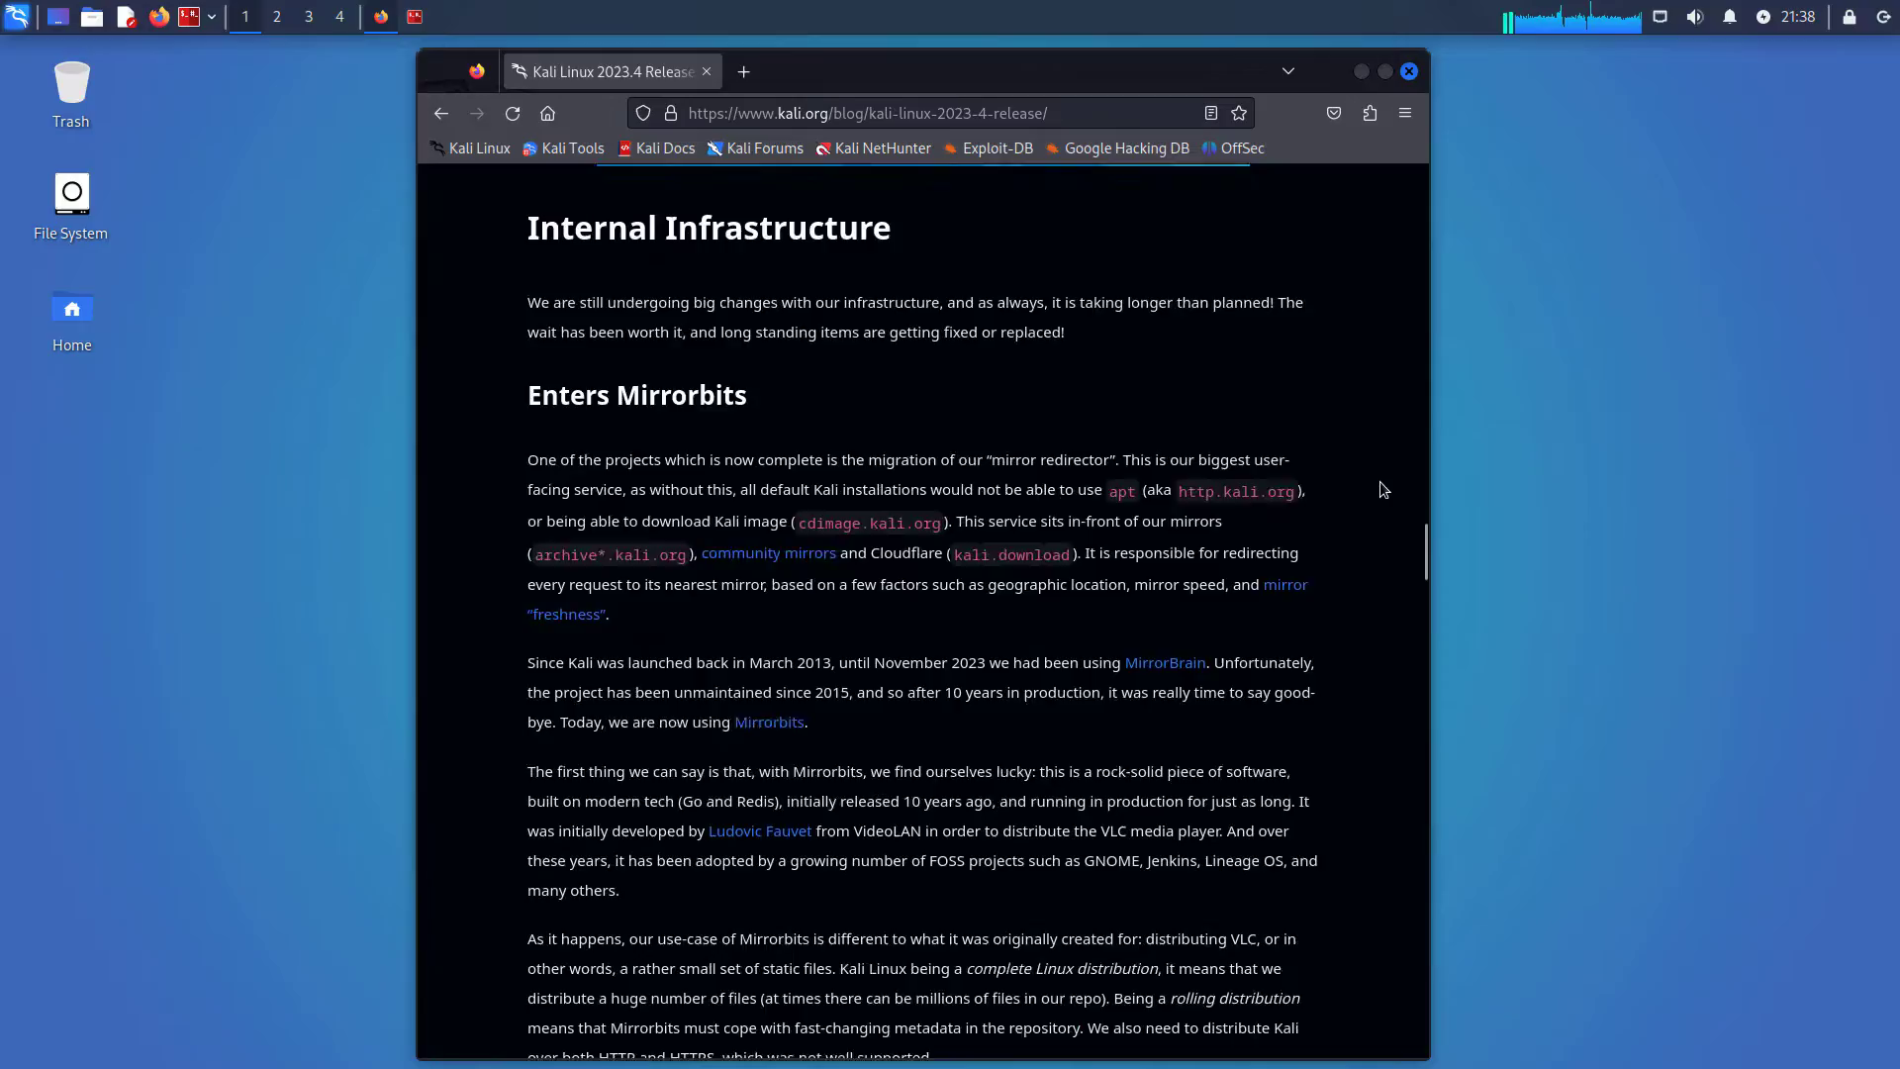
pyautogui.scroll(-4, 1379, 482)
pyautogui.scroll(-5, 1379, 491)
pyautogui.scroll(-4, 1379, 491)
pyautogui.scroll(-4, 1387, 484)
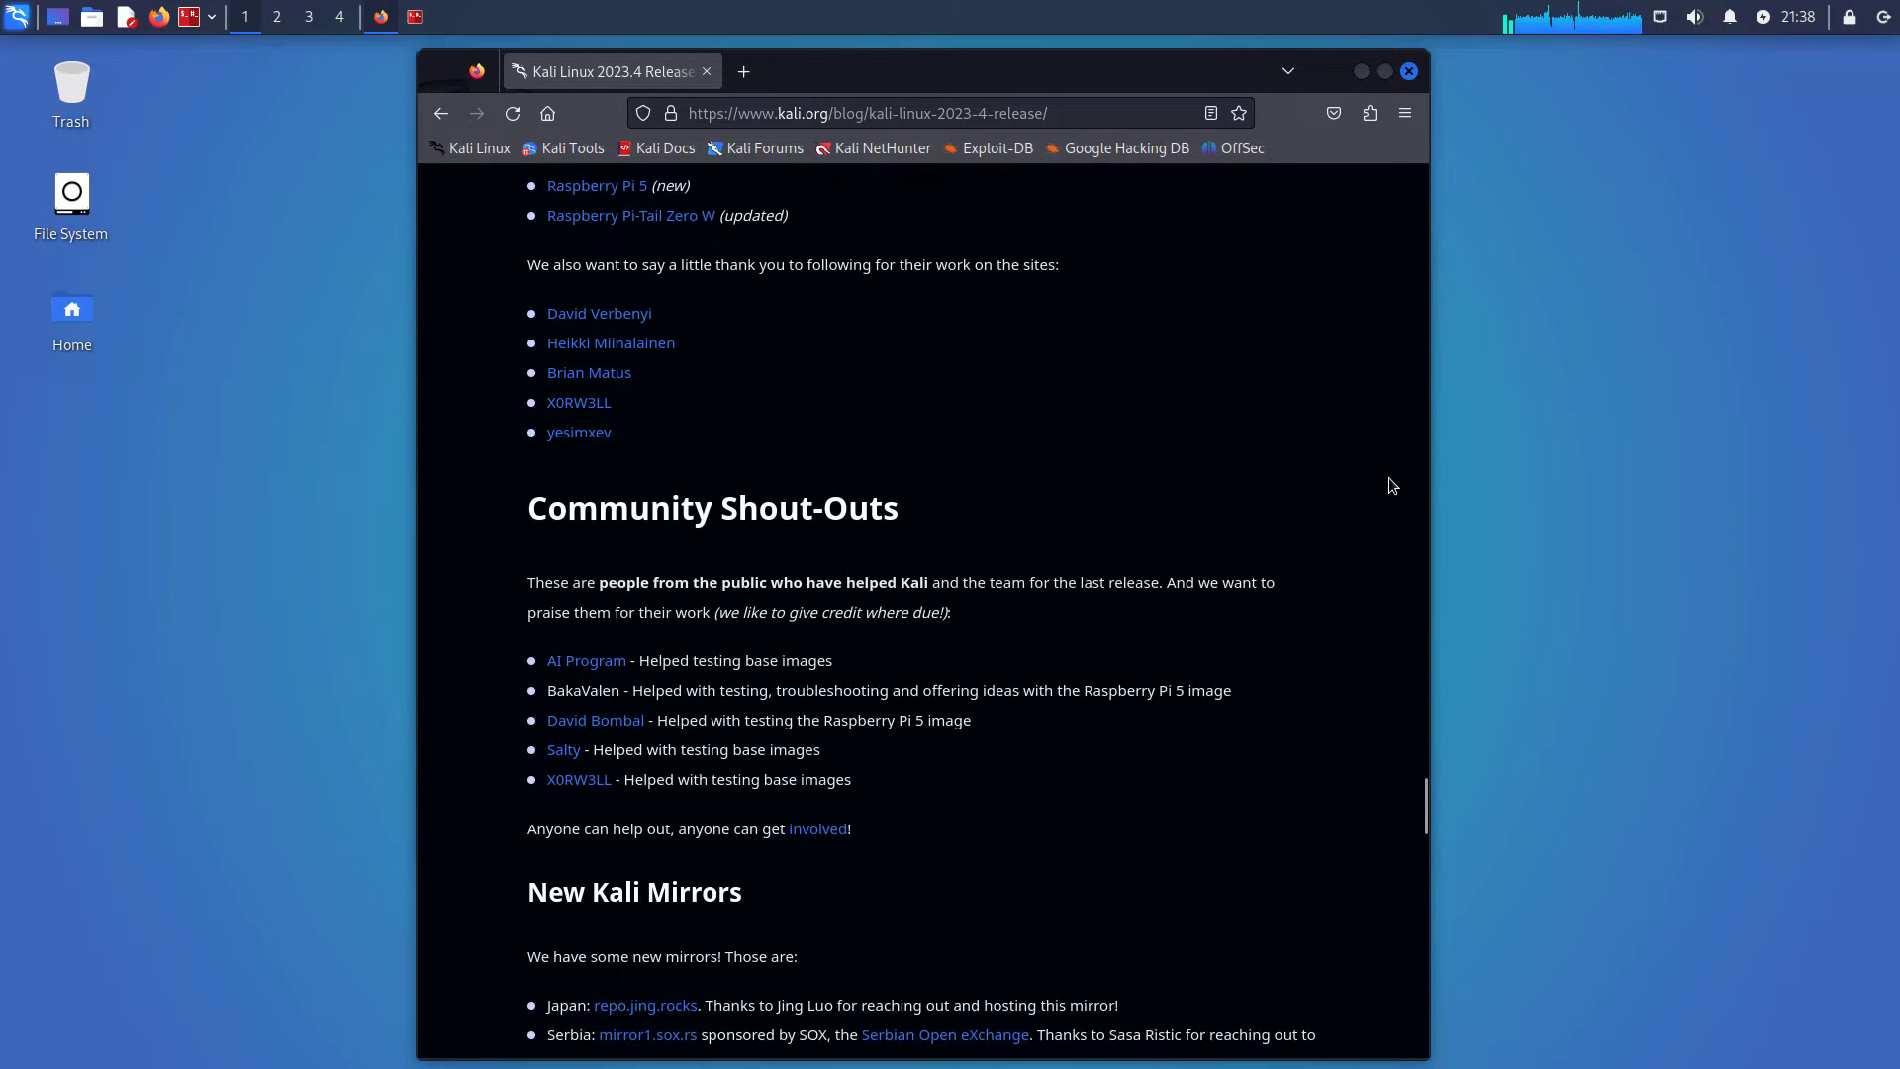
pyautogui.scroll(-3, 1391, 484)
pyautogui.scroll(-5, 1391, 484)
pyautogui.scroll(-4, 1391, 484)
pyautogui.scroll(-4, 1391, 484)
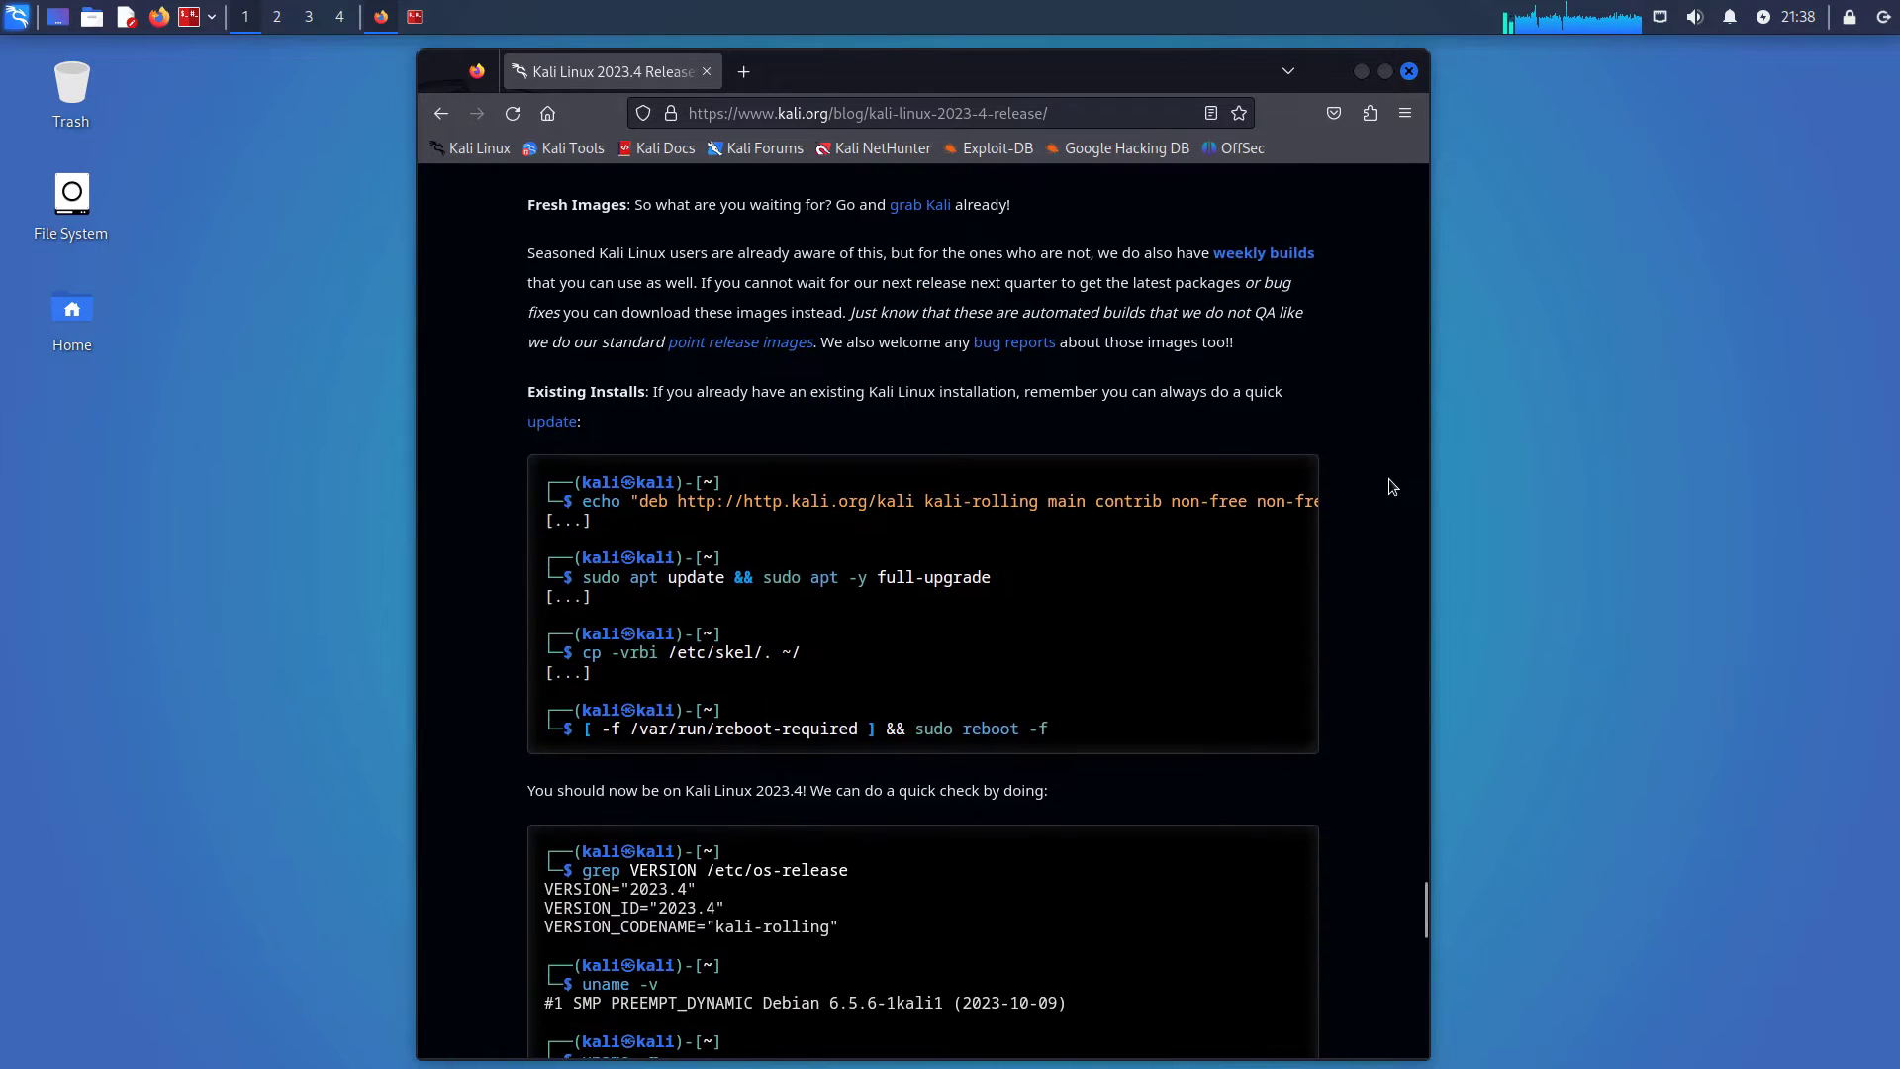
pyautogui.moveTo(763, 516)
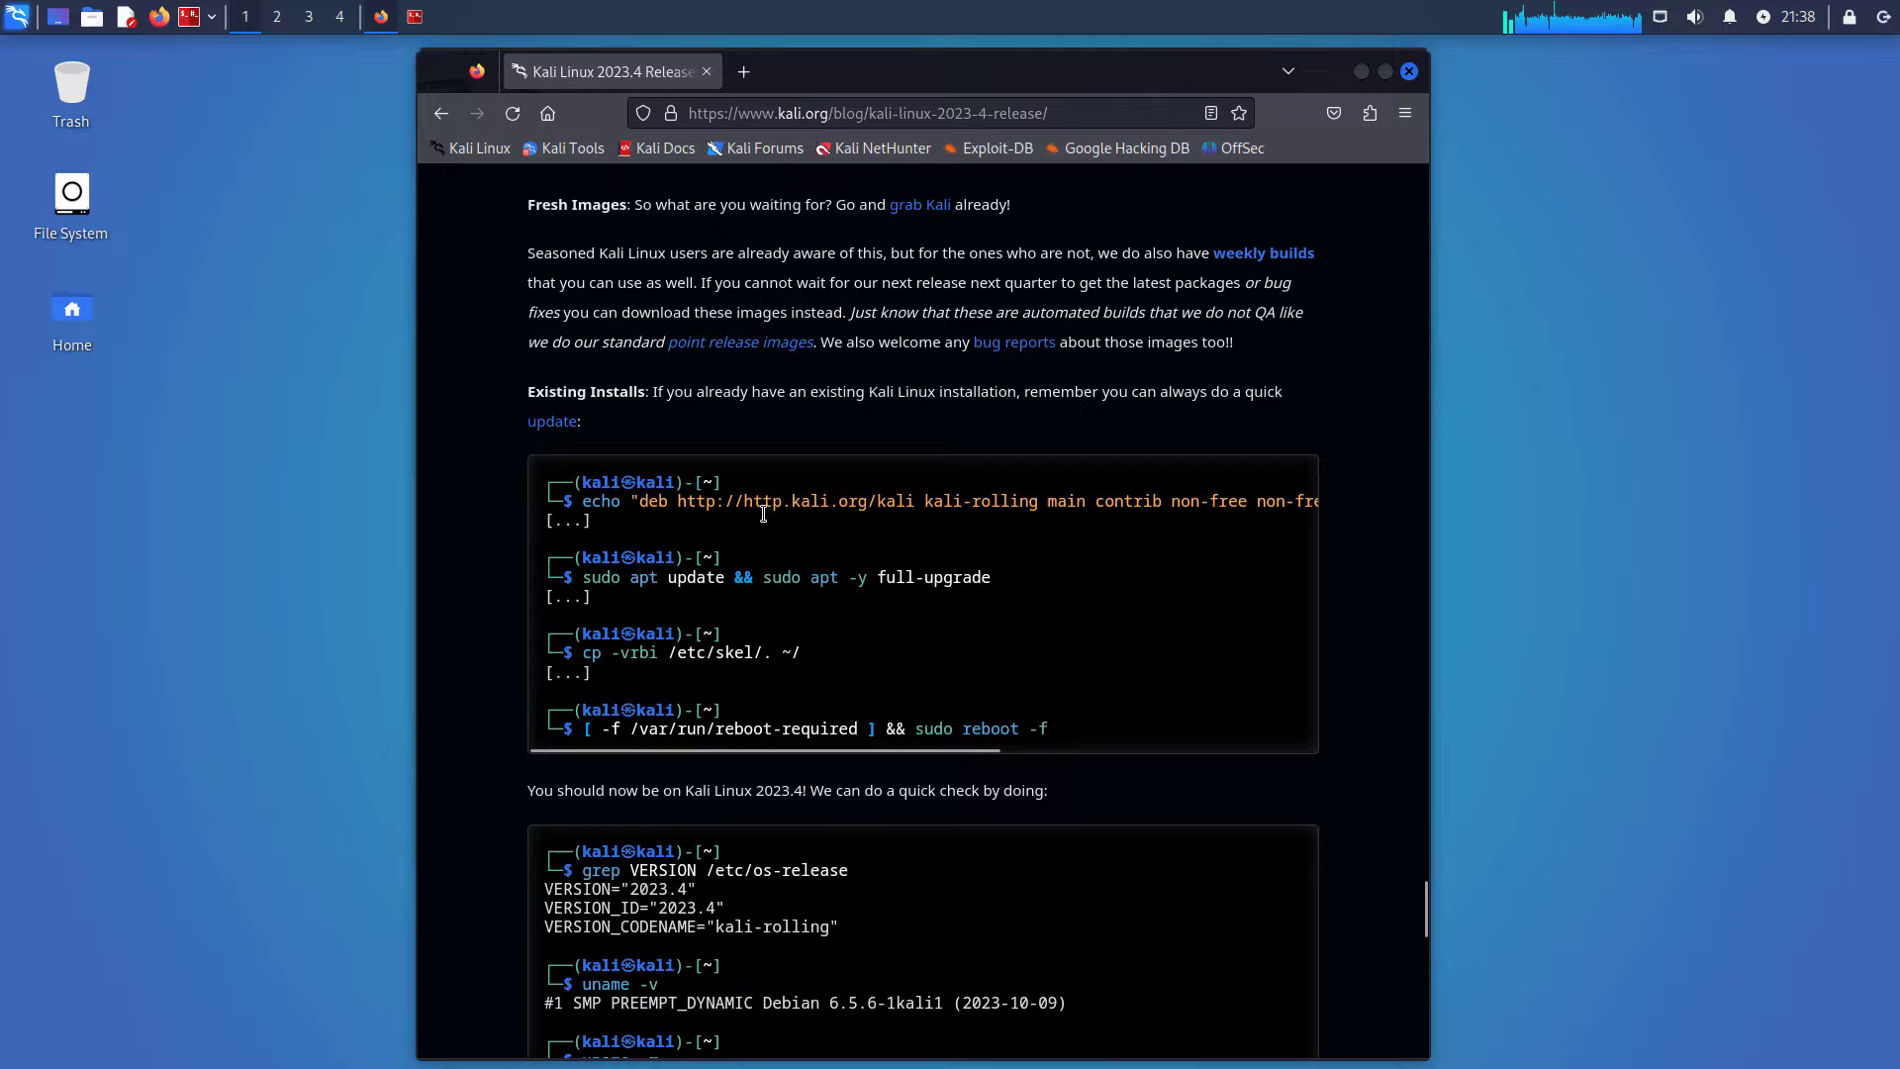
pyautogui.scroll(-5, 1116, 566)
pyautogui.scroll(-4, 1116, 566)
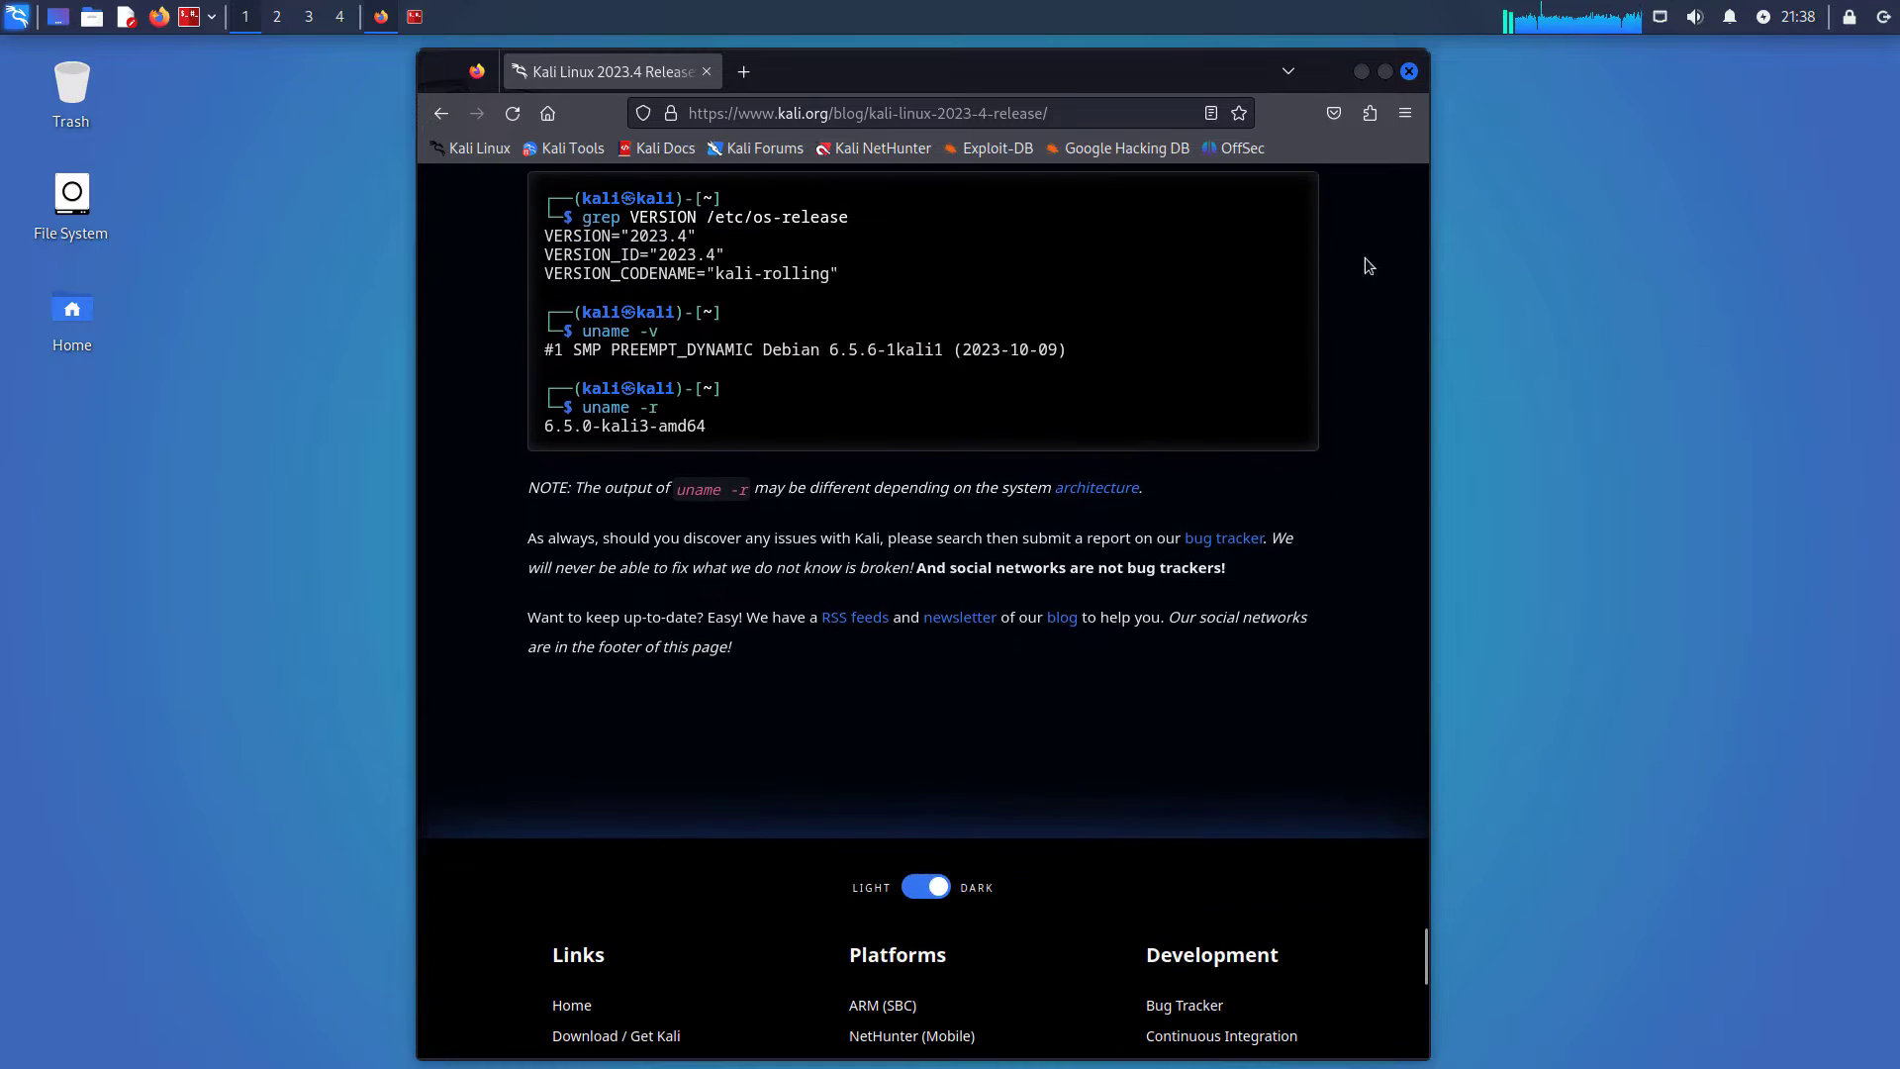
# Close Firefox after reading the Kali Linux 2023.4 release notes.
pyautogui.click(1410, 73)
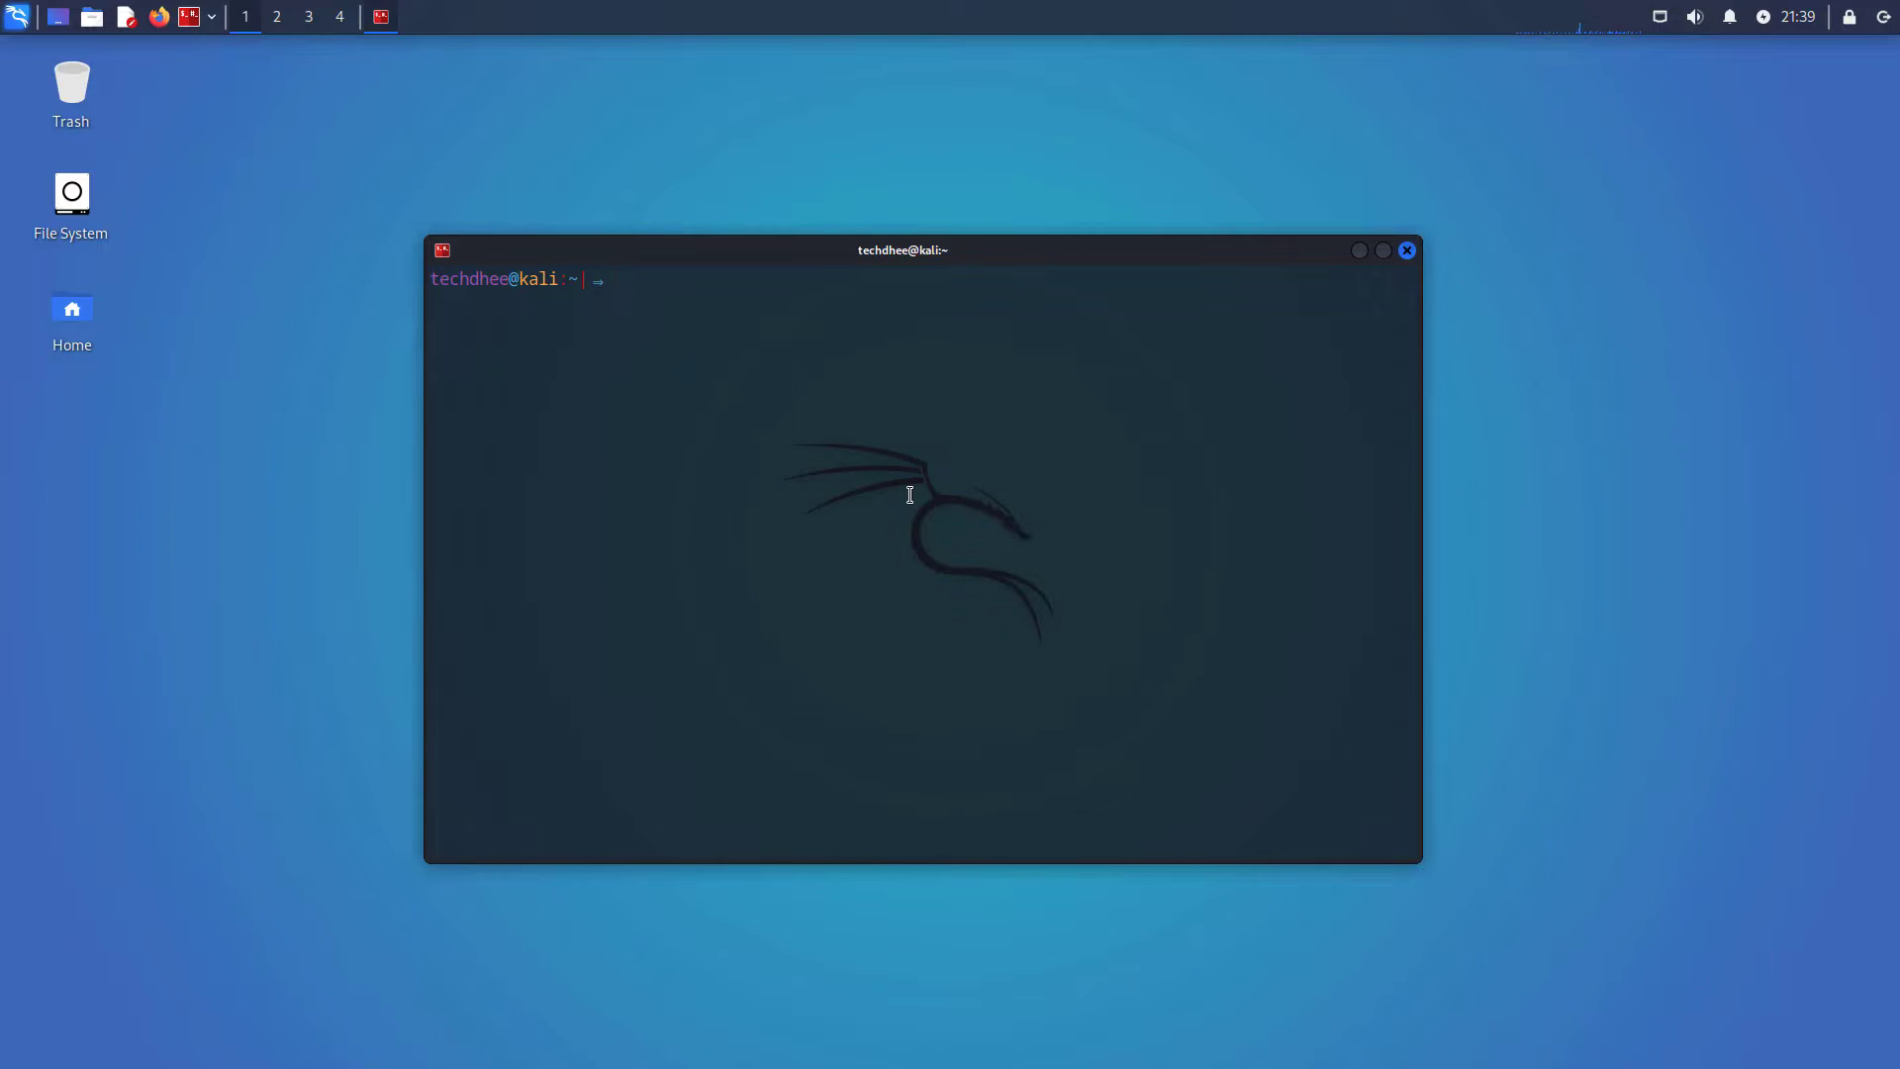
pyautogui.write('cat ')
pyautogui.write('/etc/os-release')
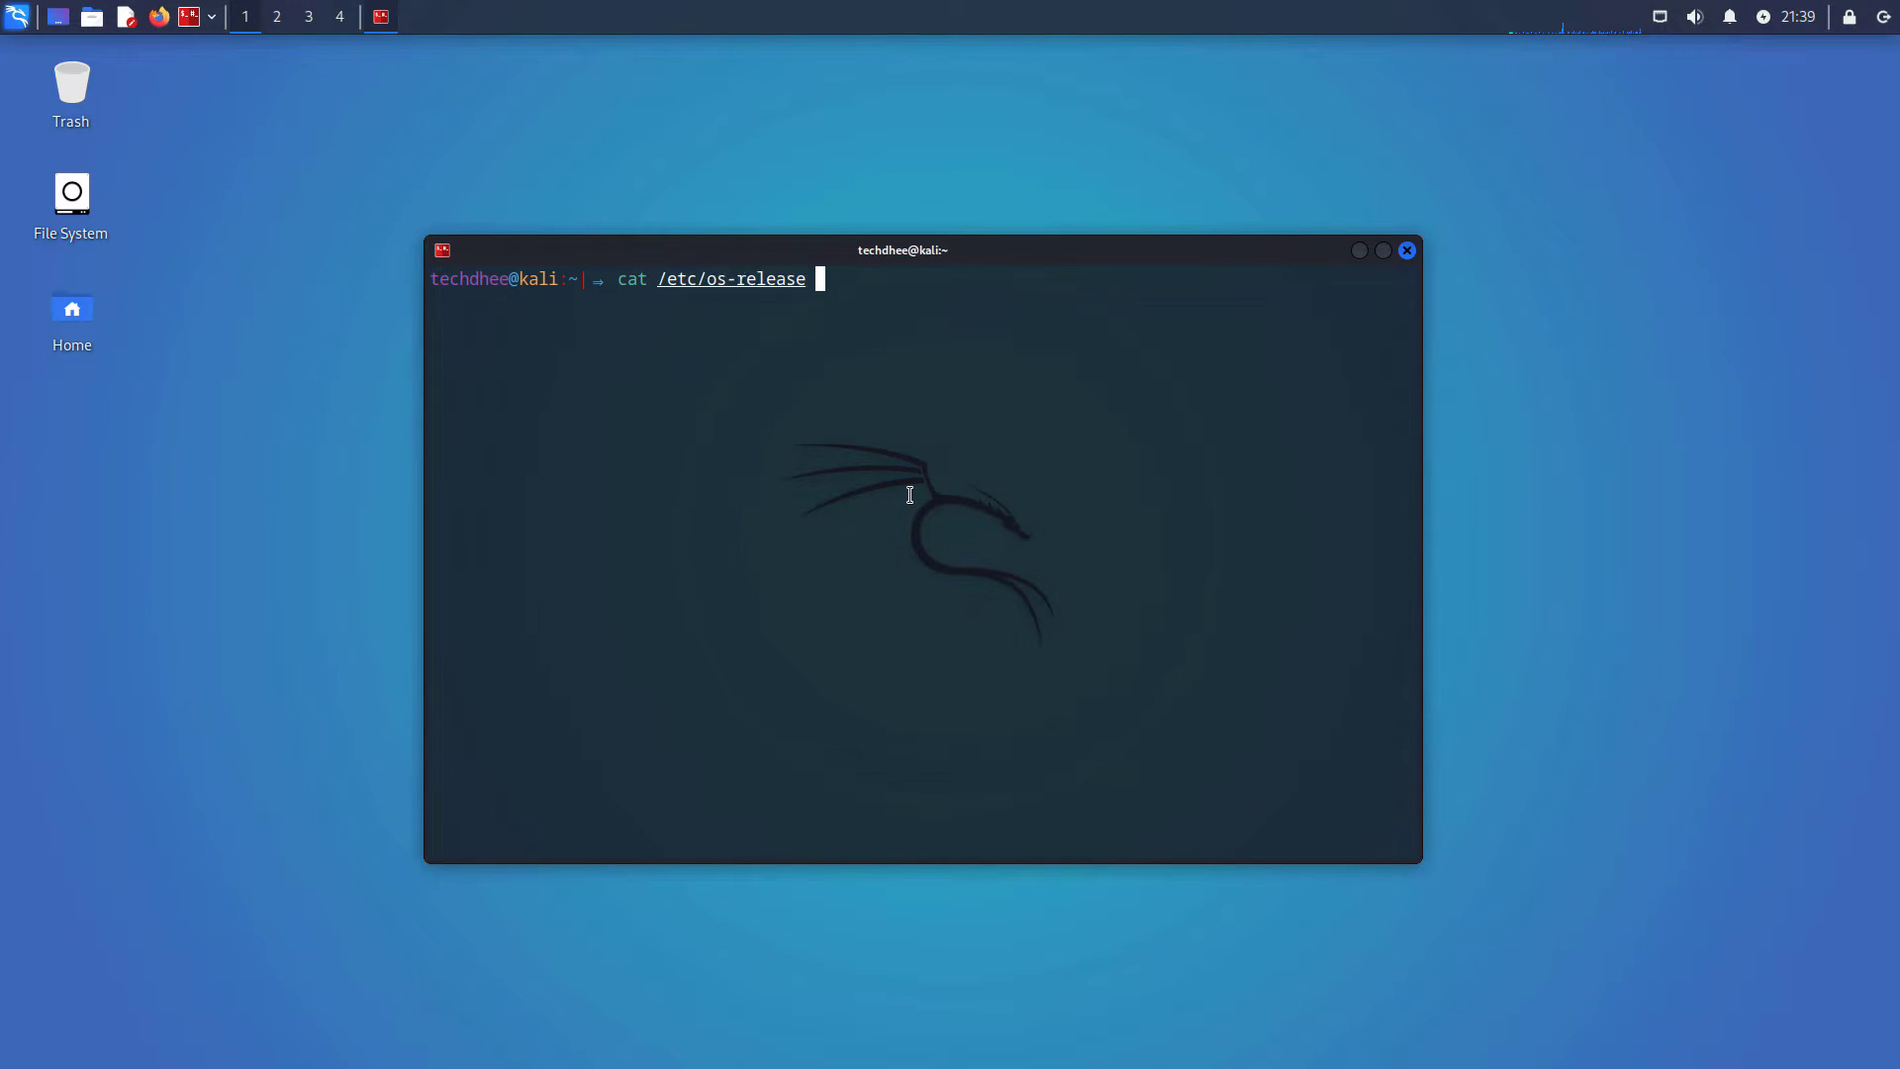
# Run cat /etc/os-release, which shows the system is Kali Linux 2023.3.
pyautogui.press('Return')
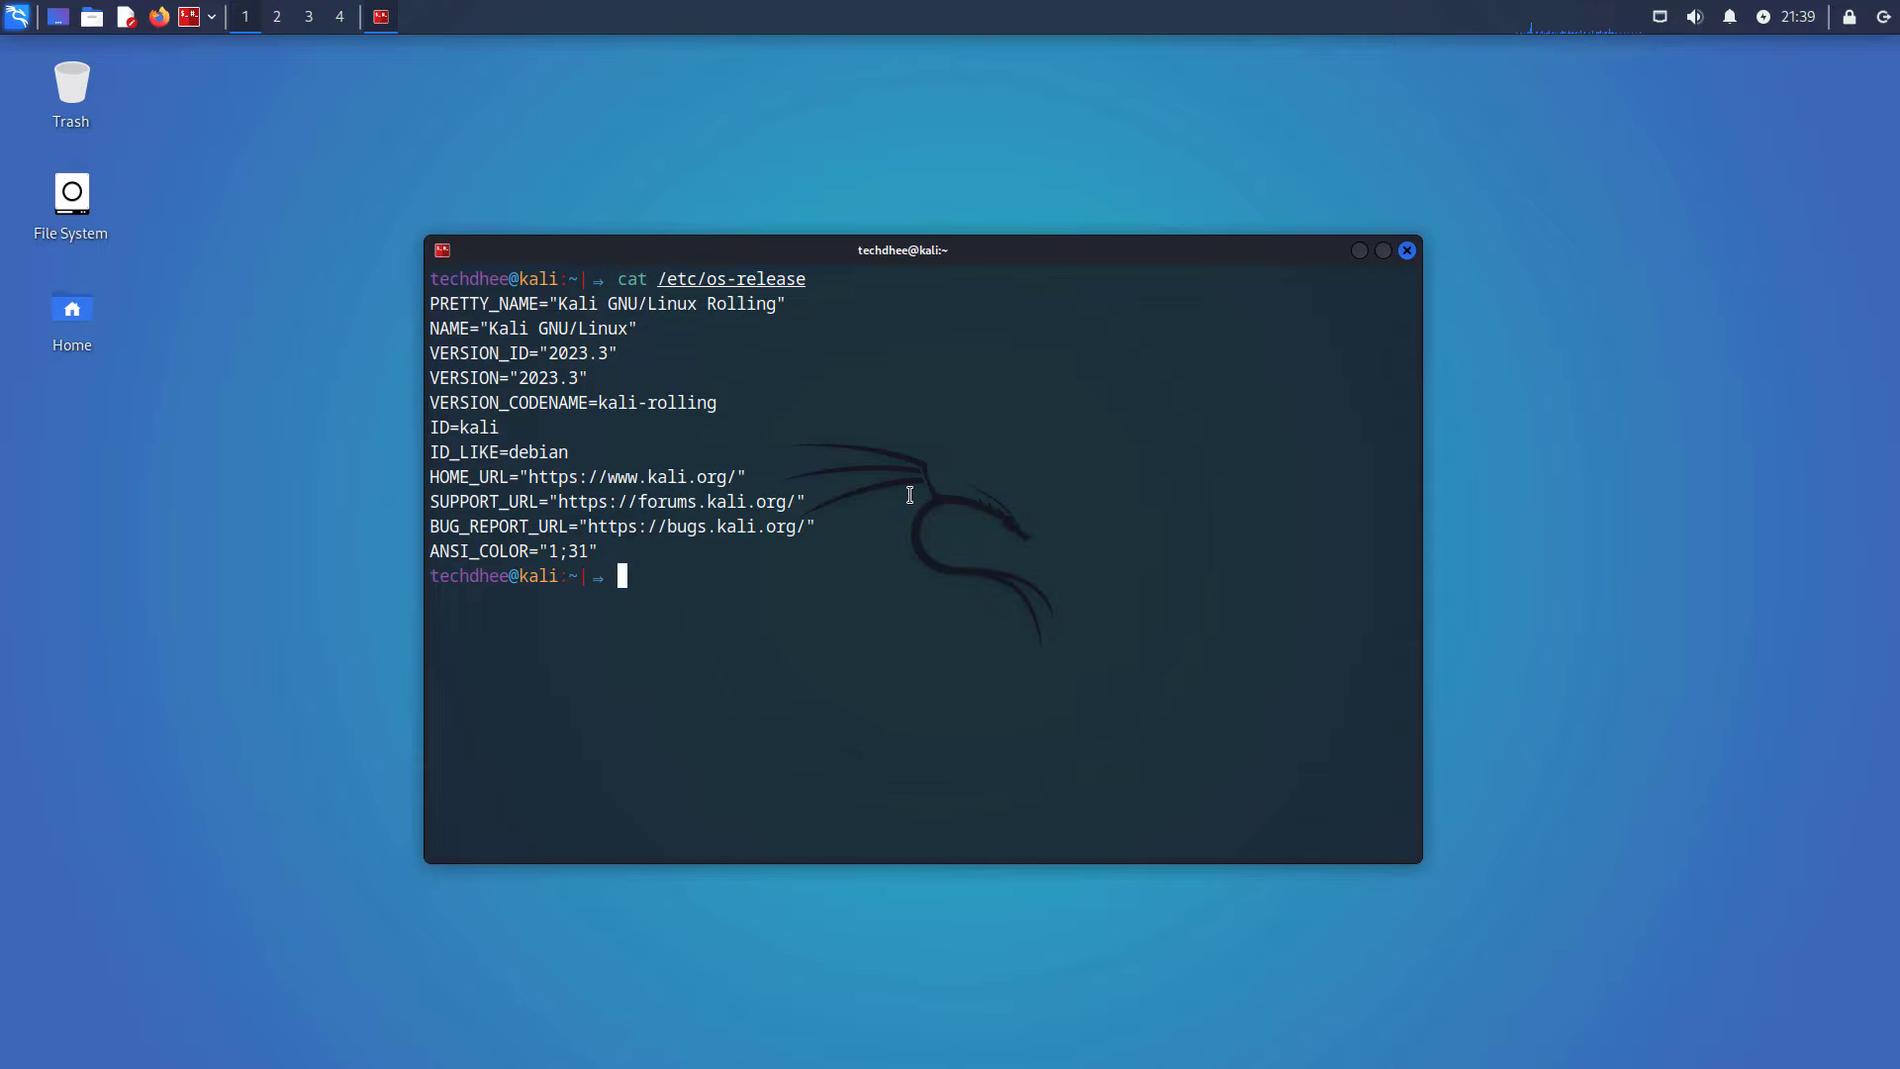
# Clear the terminal and run sudo nano /etc/apt/sources.list, reaching the password prompt.
pyautogui.hotkey('ctrl', 'l')
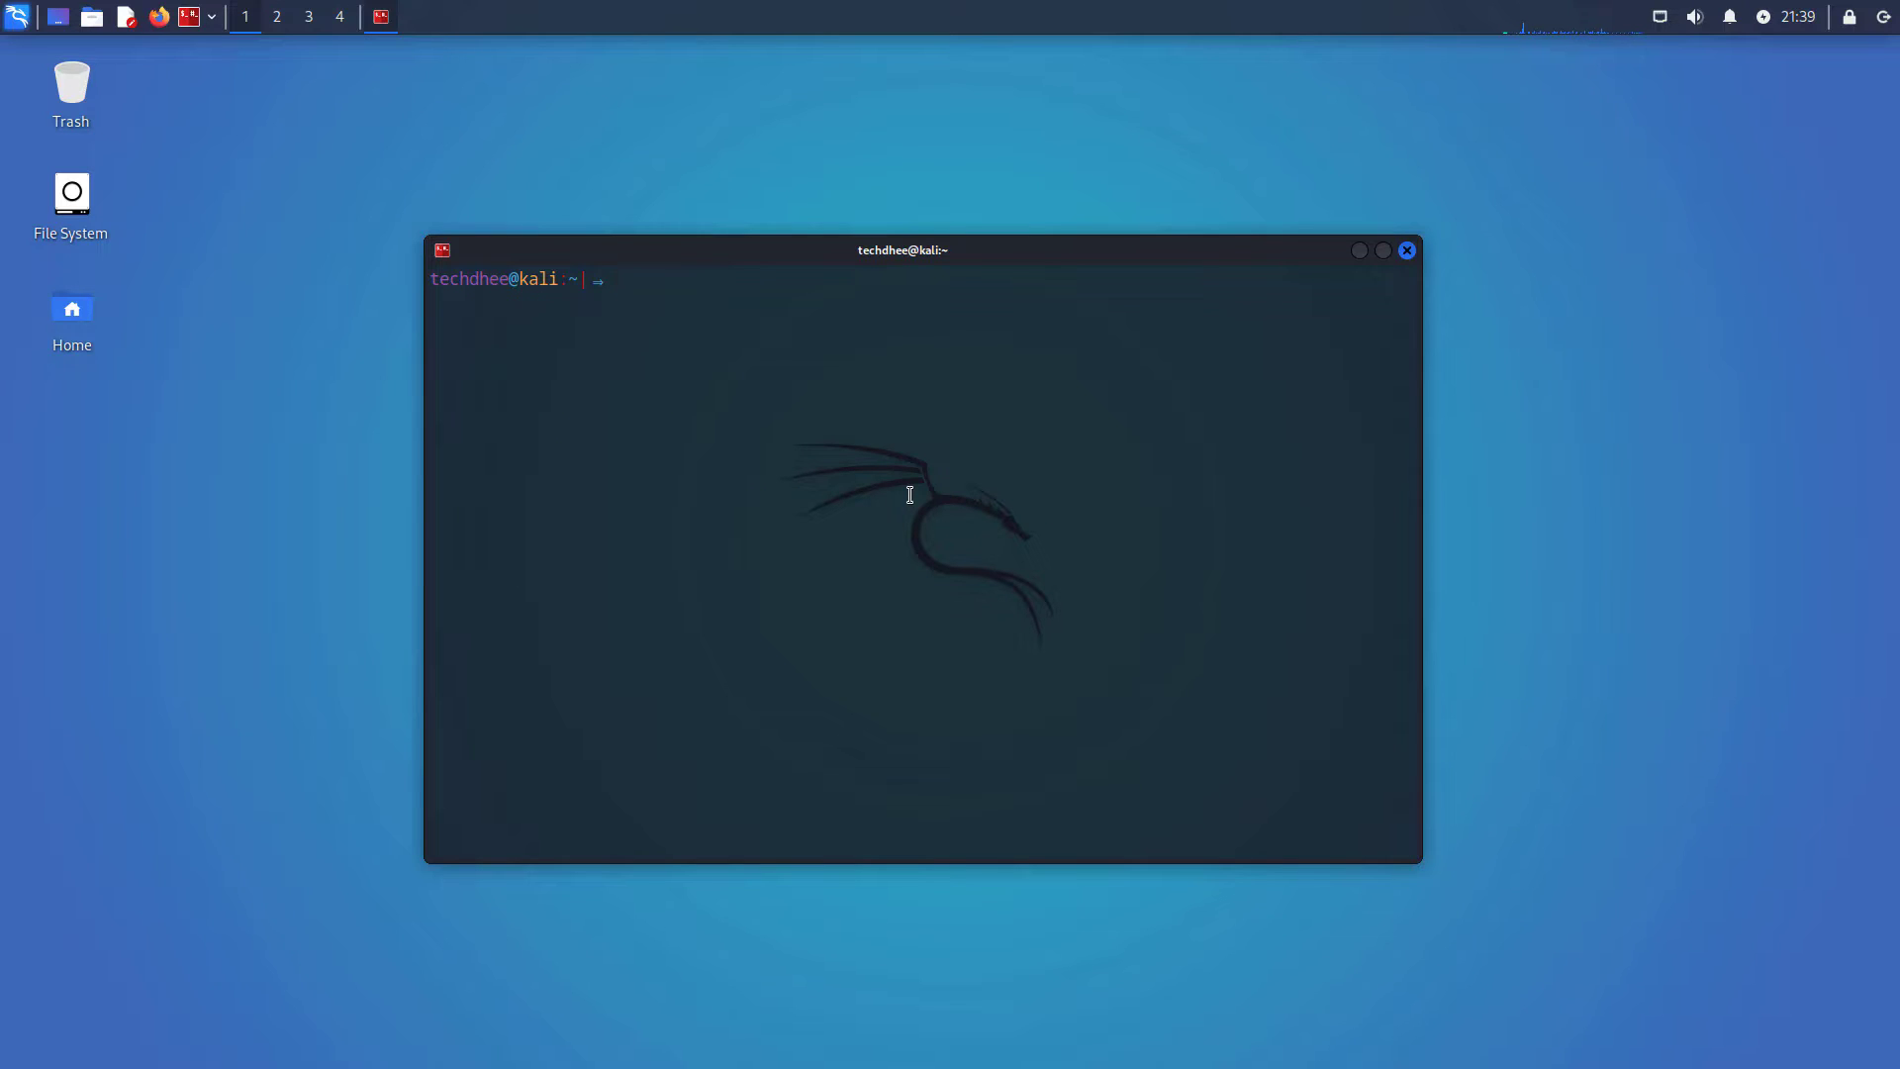
pyautogui.write('sudo ')
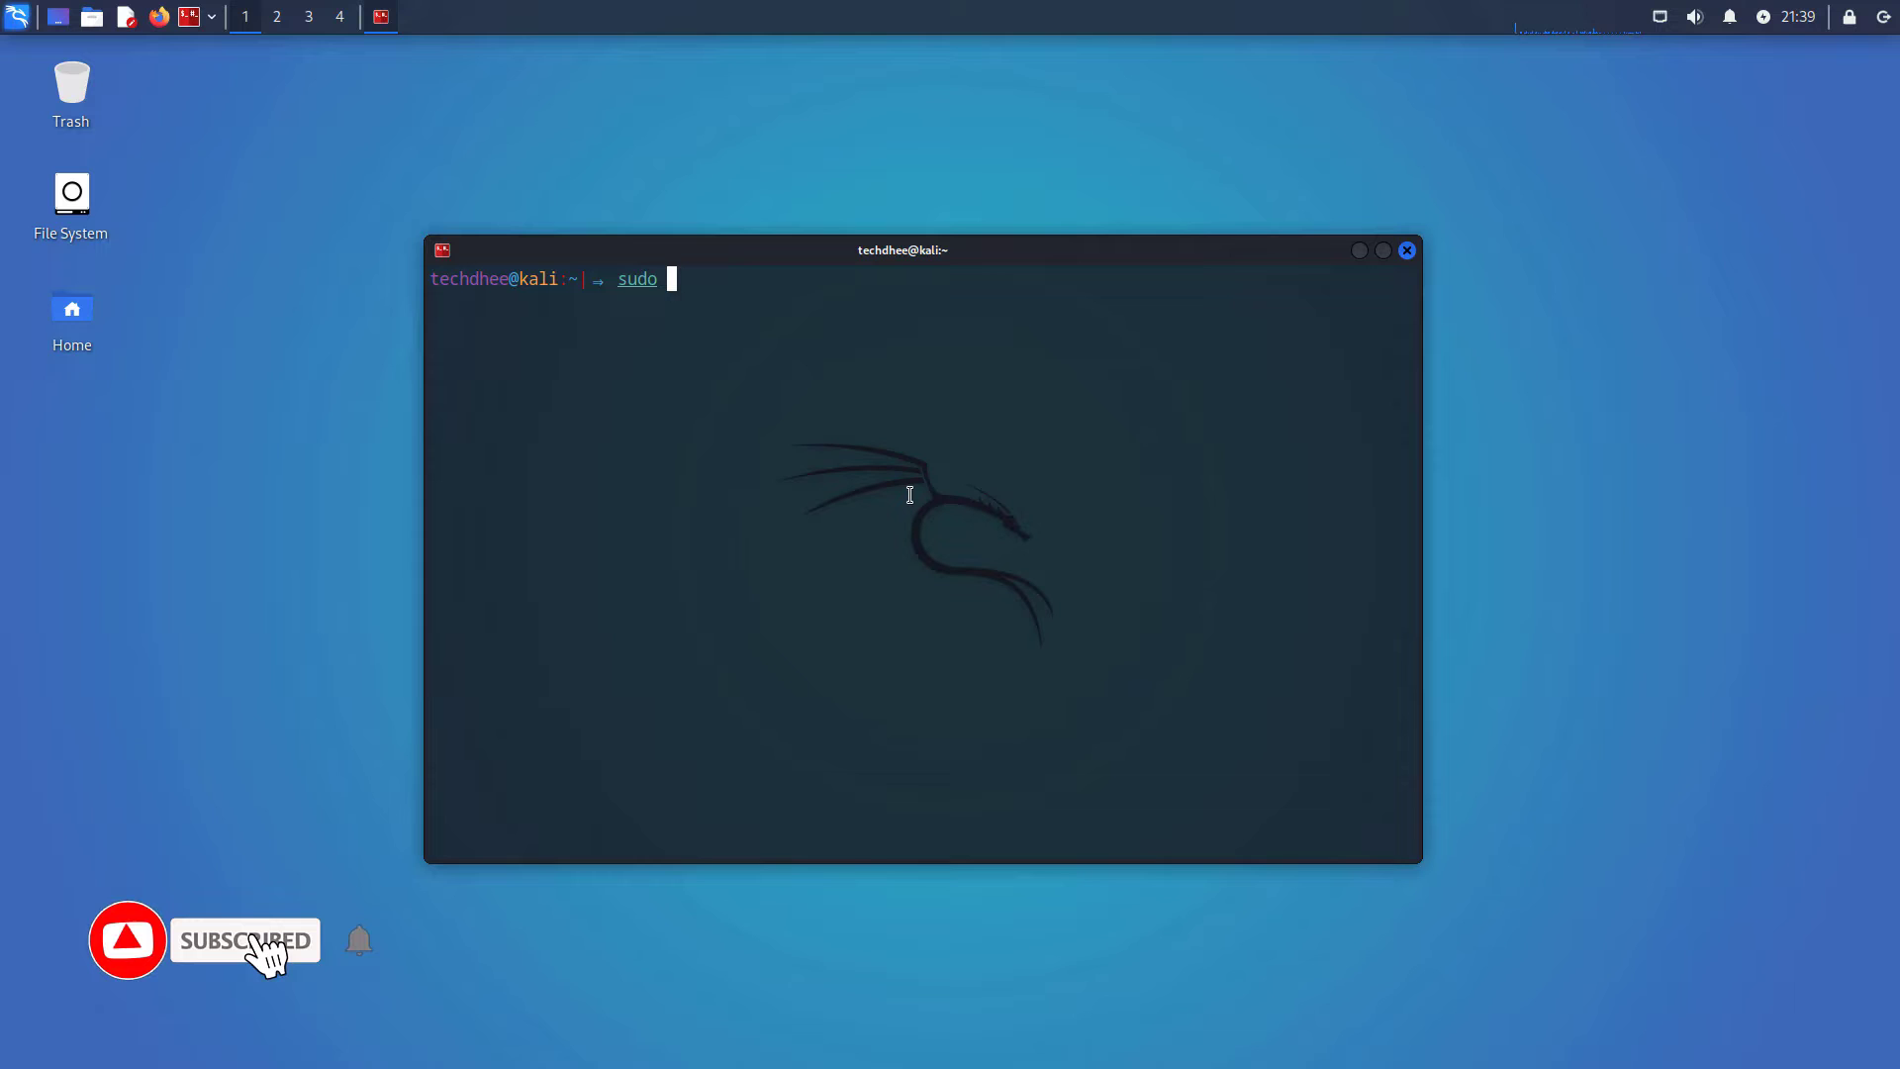
pyautogui.write('nano /')
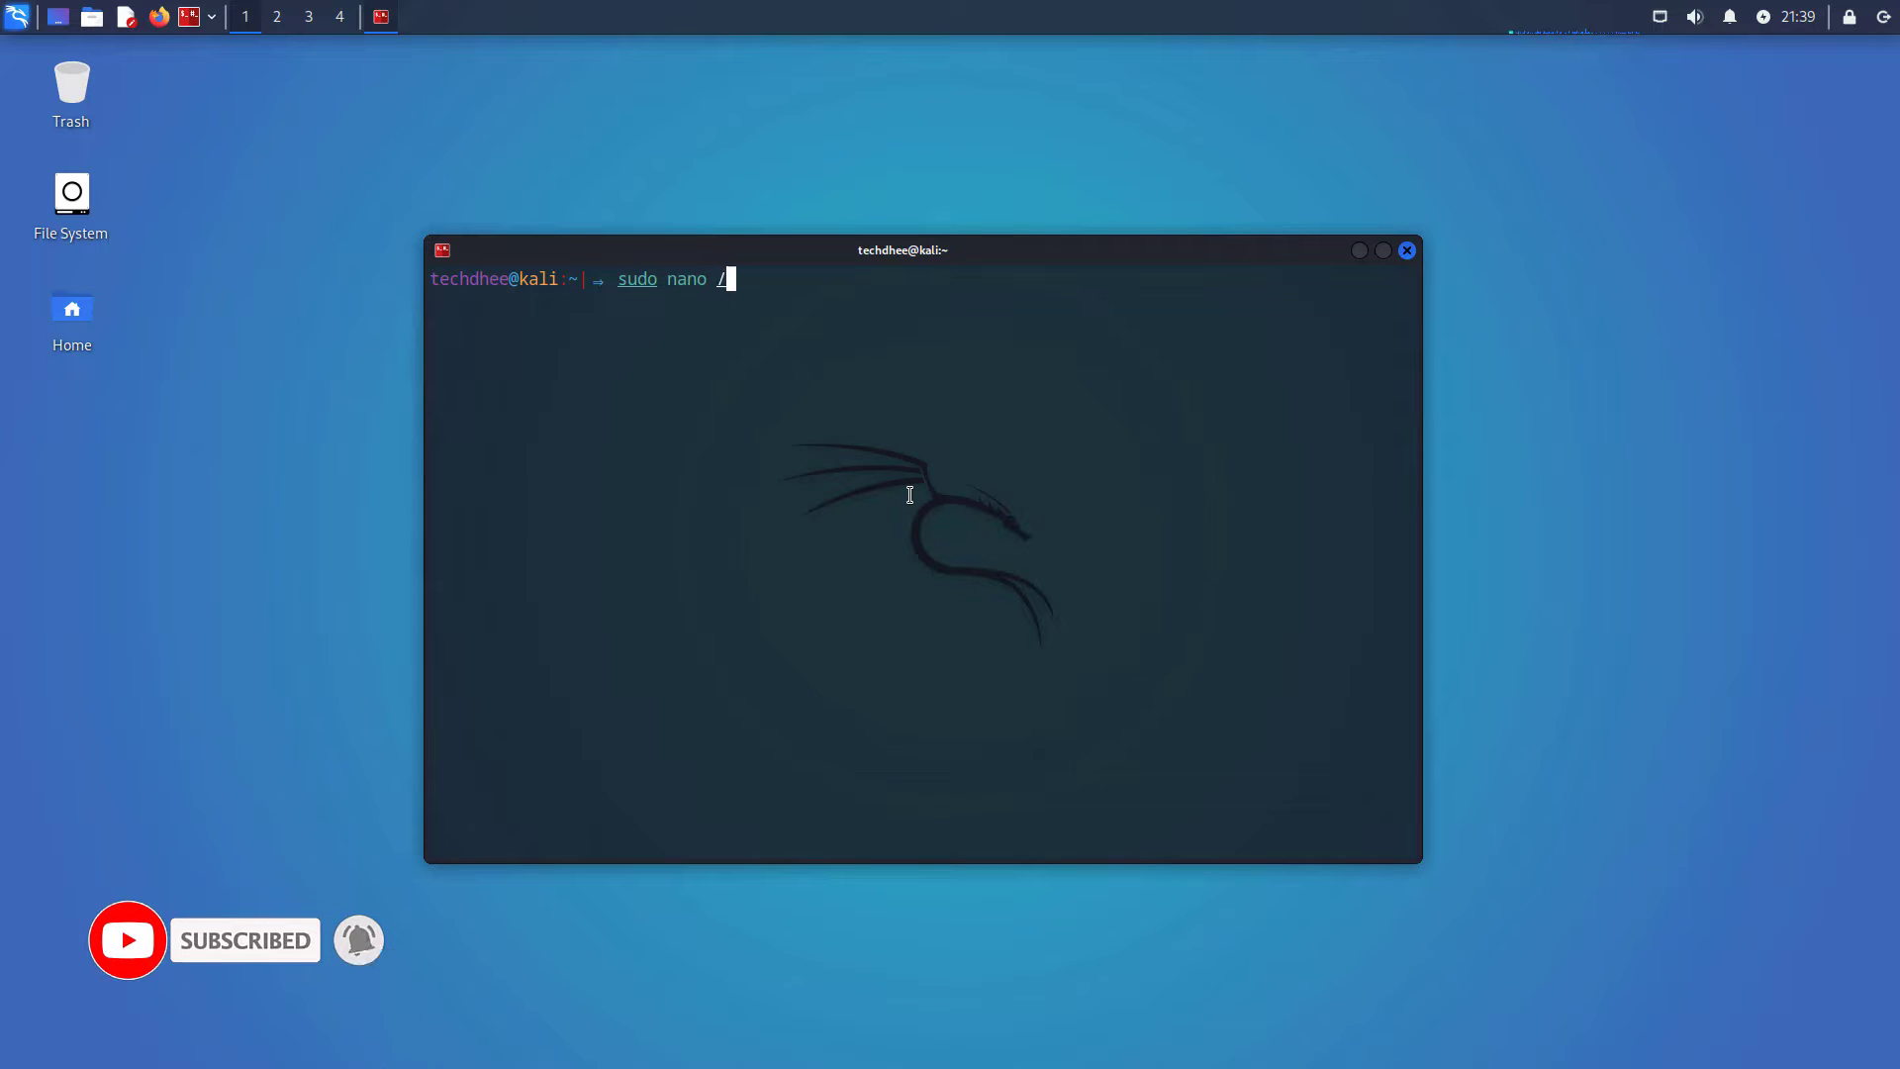
pyautogui.write('etc/ap')
pyautogui.press('Tab')
pyautogui.press('Tab')
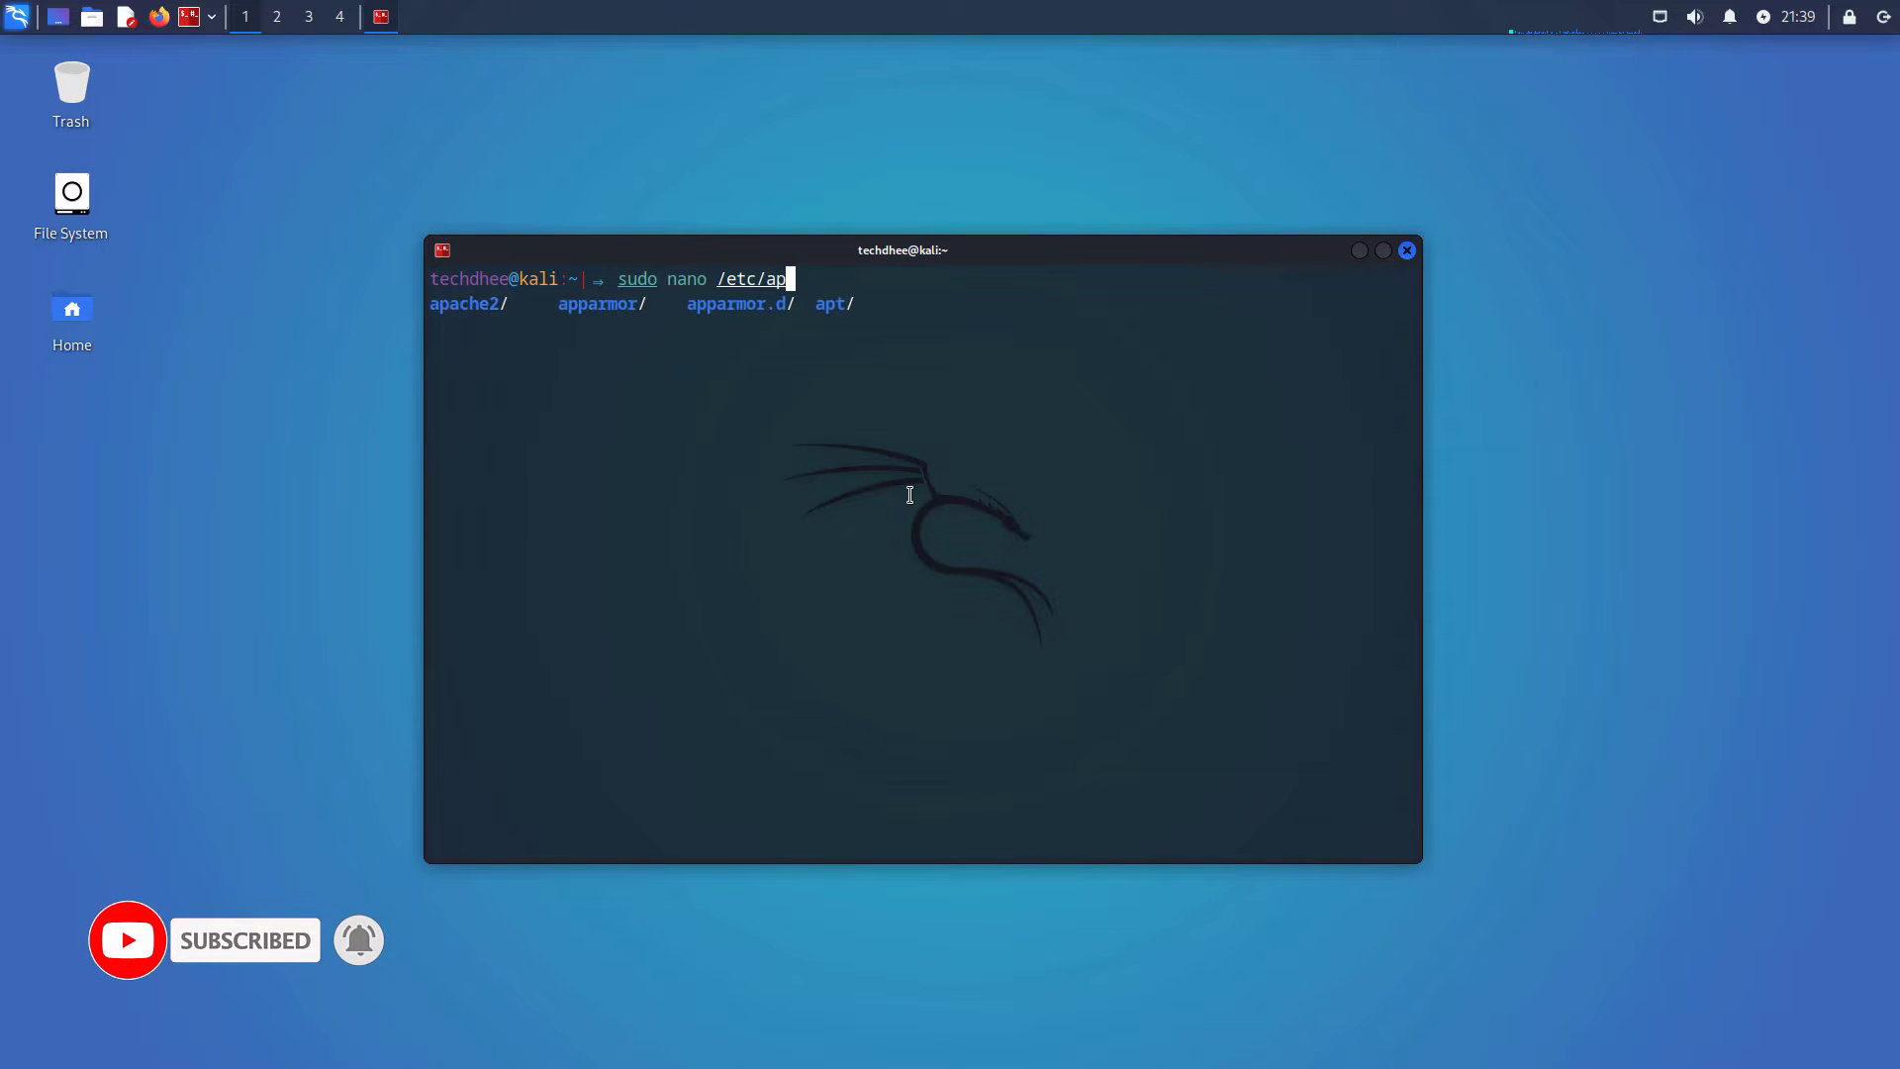
pyautogui.write('t')
pyautogui.press('Tab')
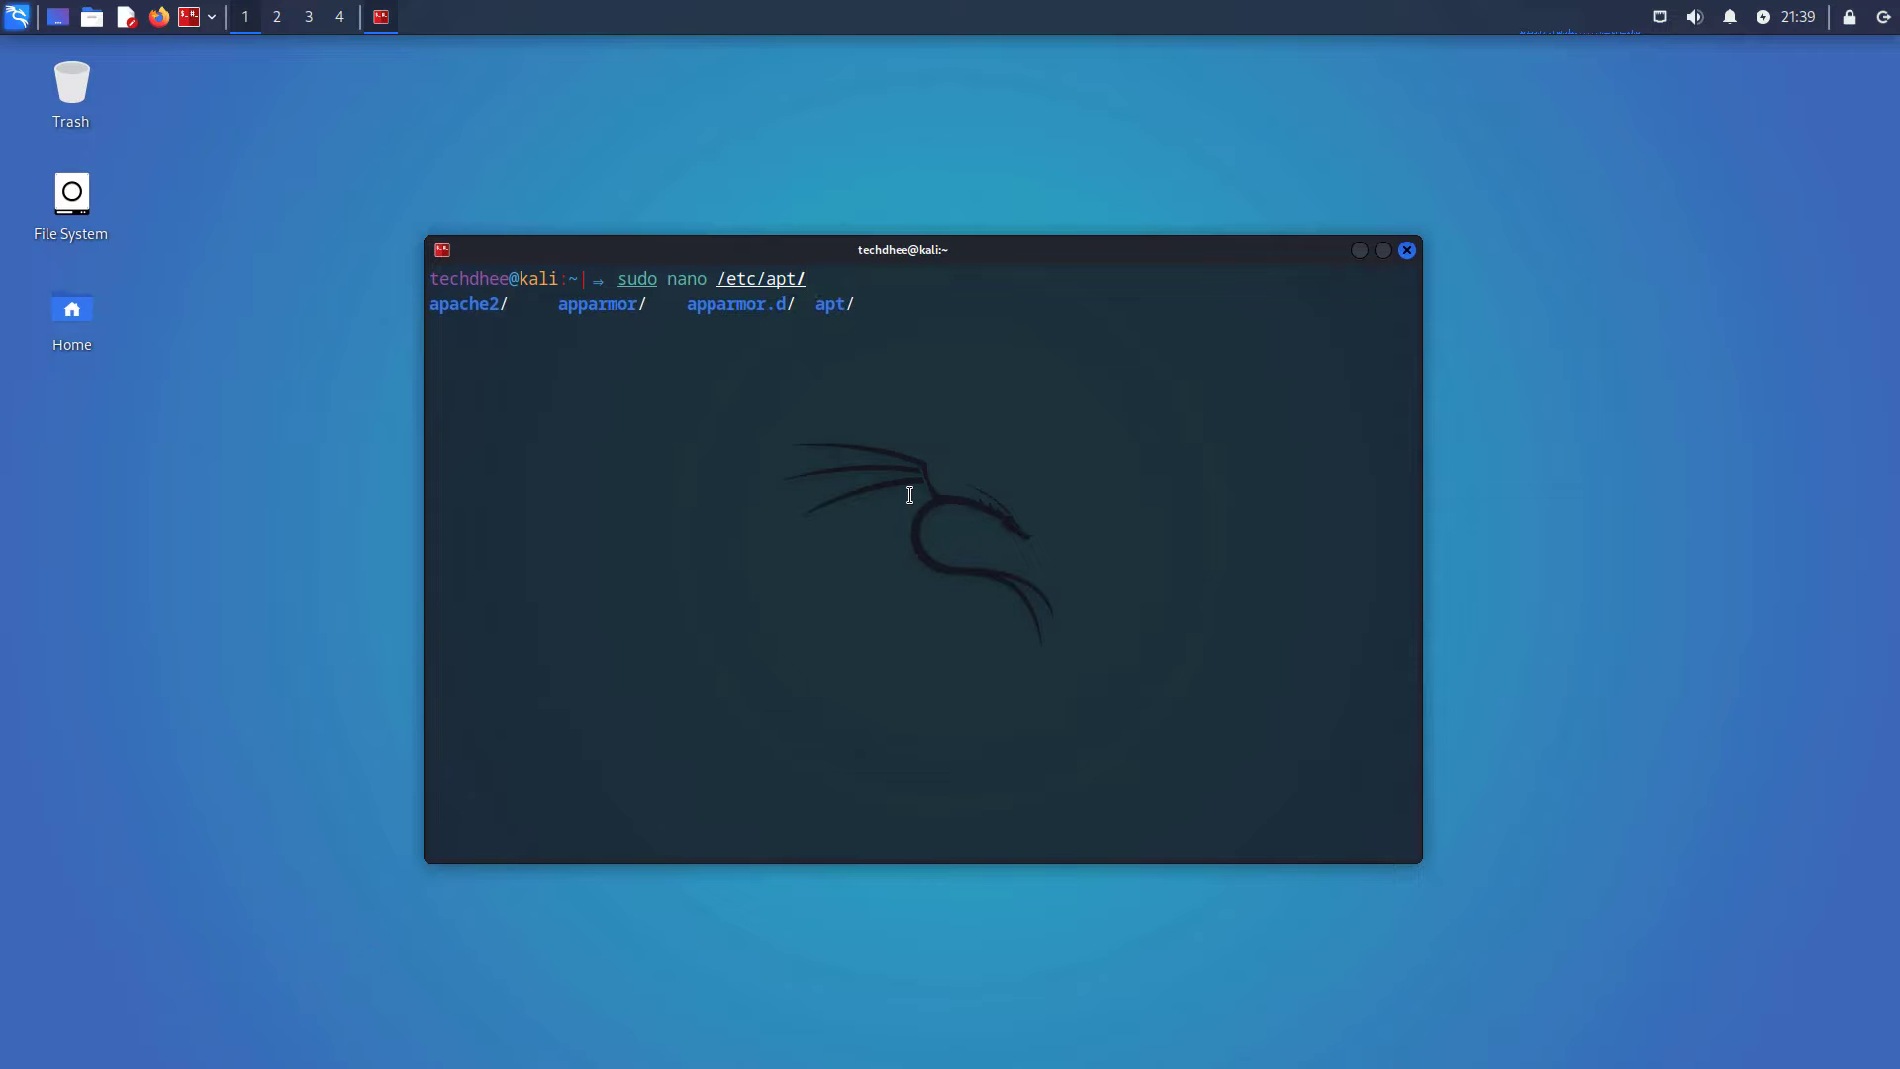
pyautogui.write('s')
pyautogui.press('Tab')
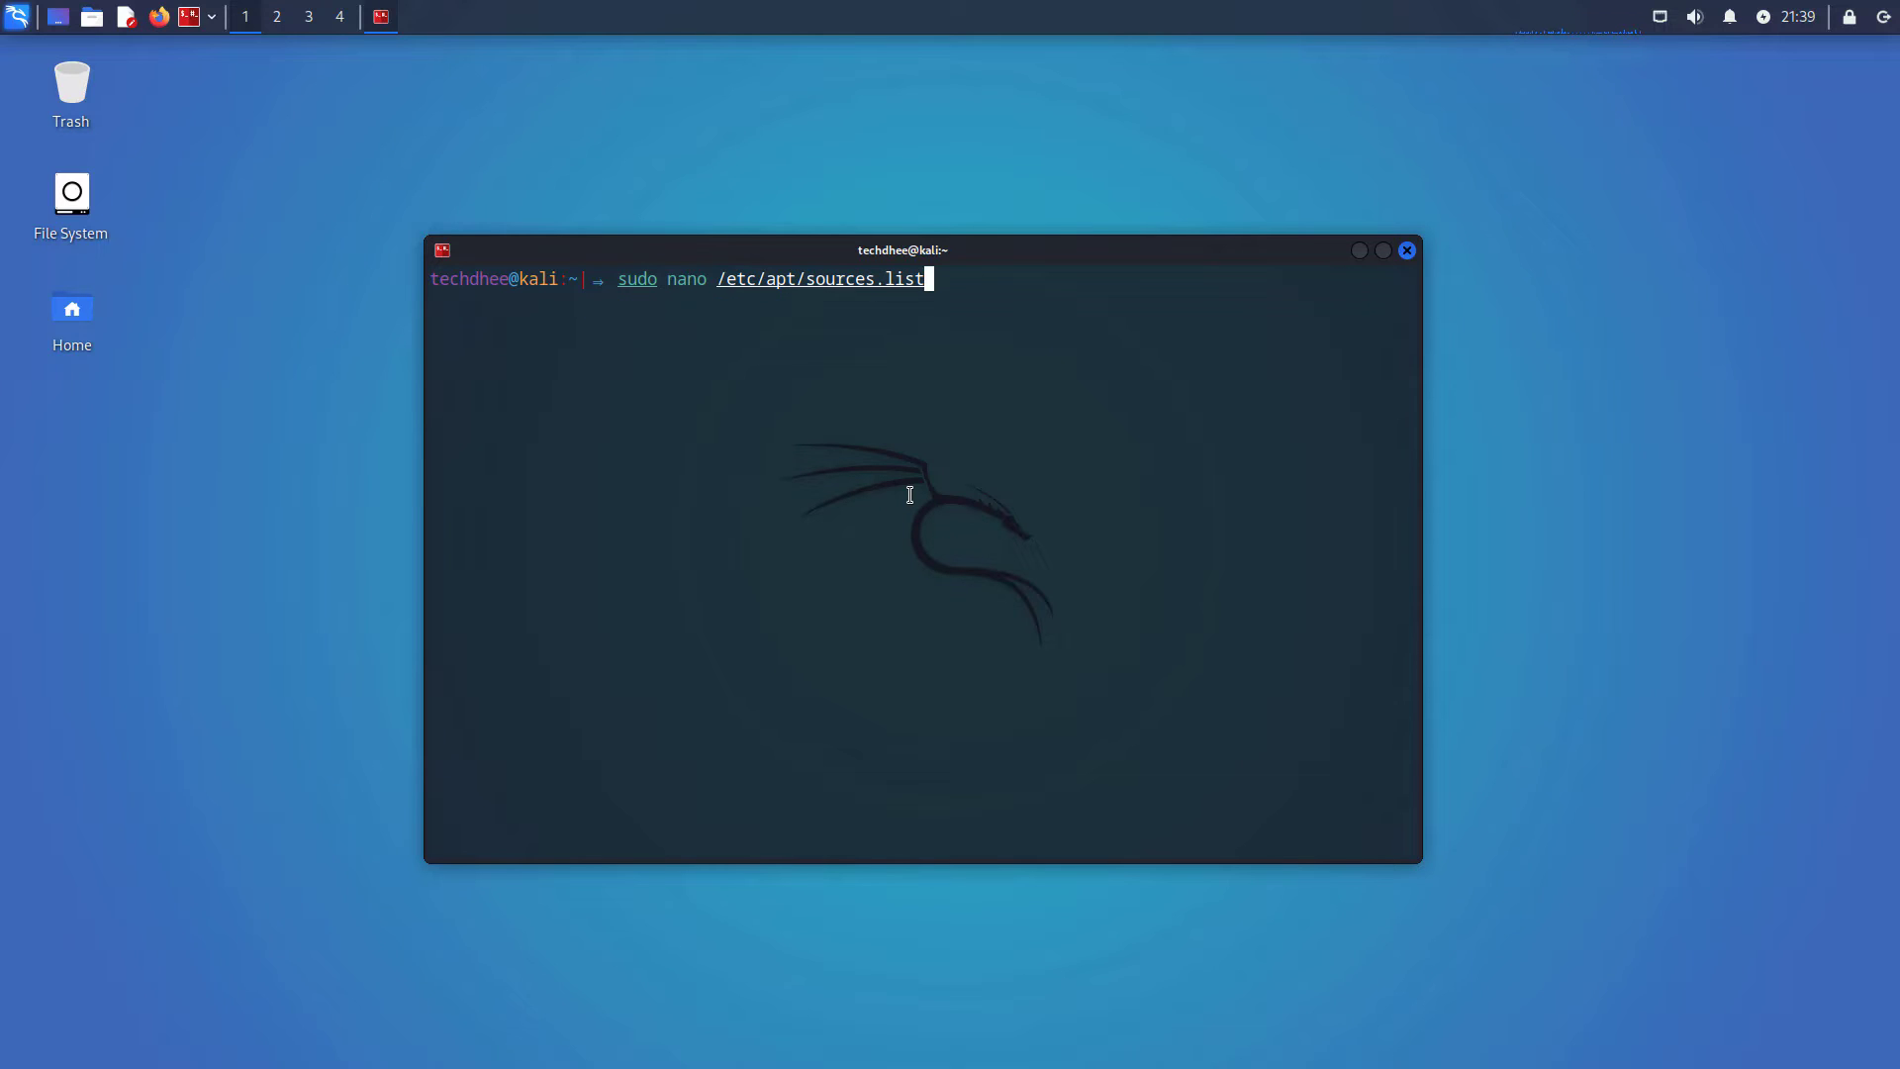
pyautogui.press('Return')
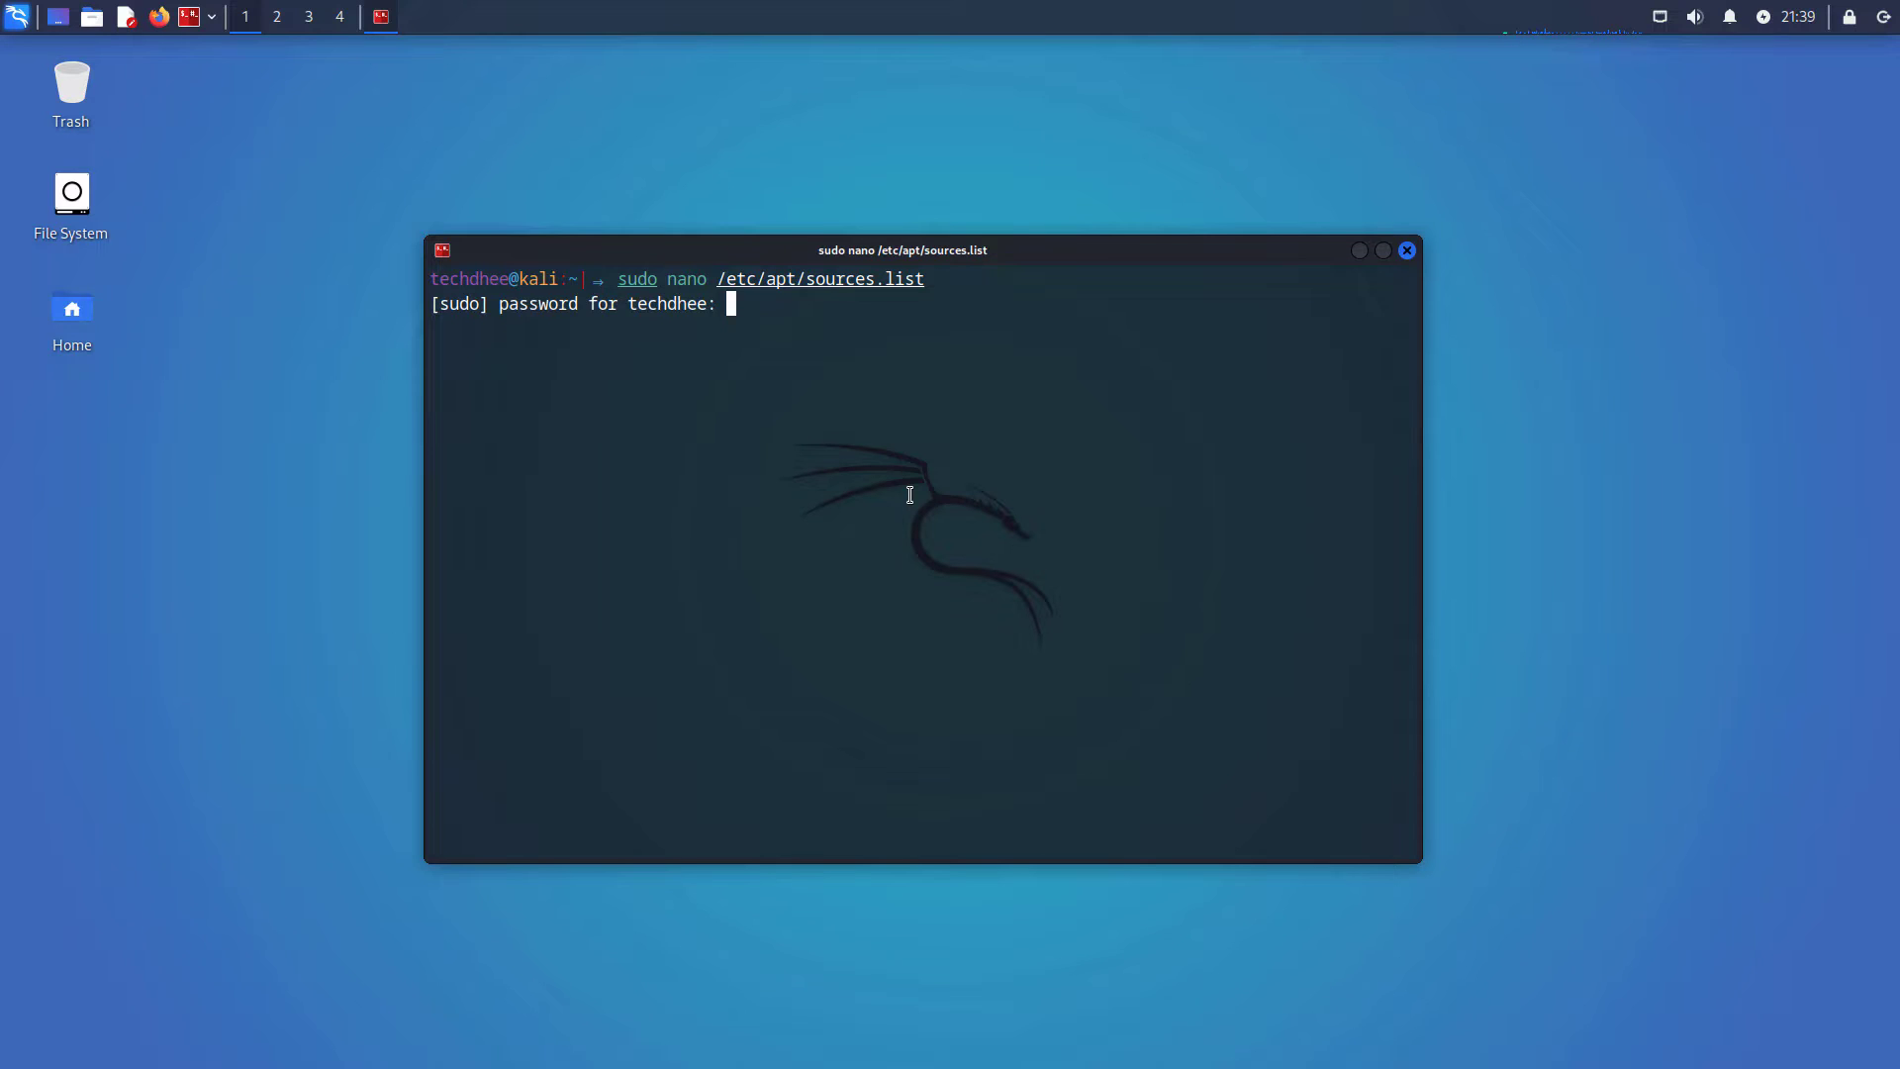
# Enter the sudo password and uncomment the deb-src line in sources.list.
pyautogui.press('Return')
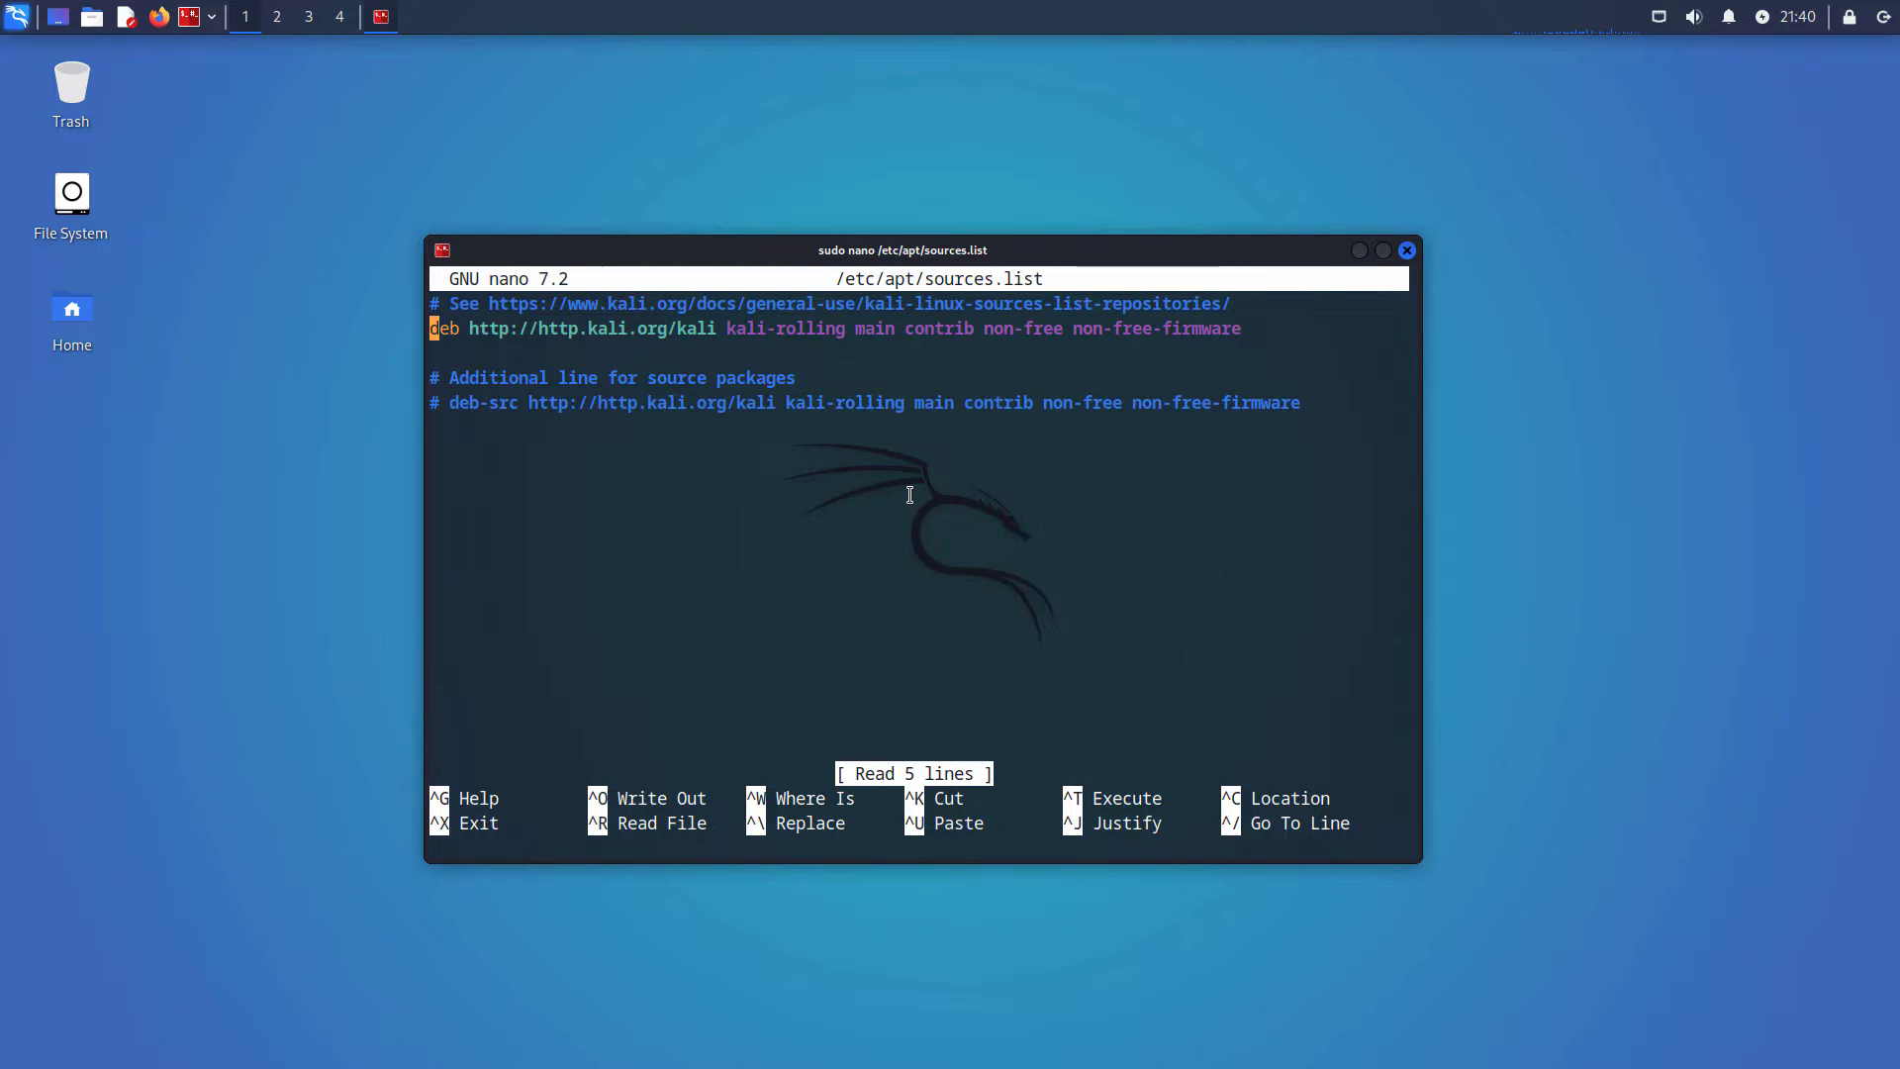
pyautogui.press('Down')
pyautogui.press('Down')
pyautogui.press('Down')
pyautogui.press('Delete')
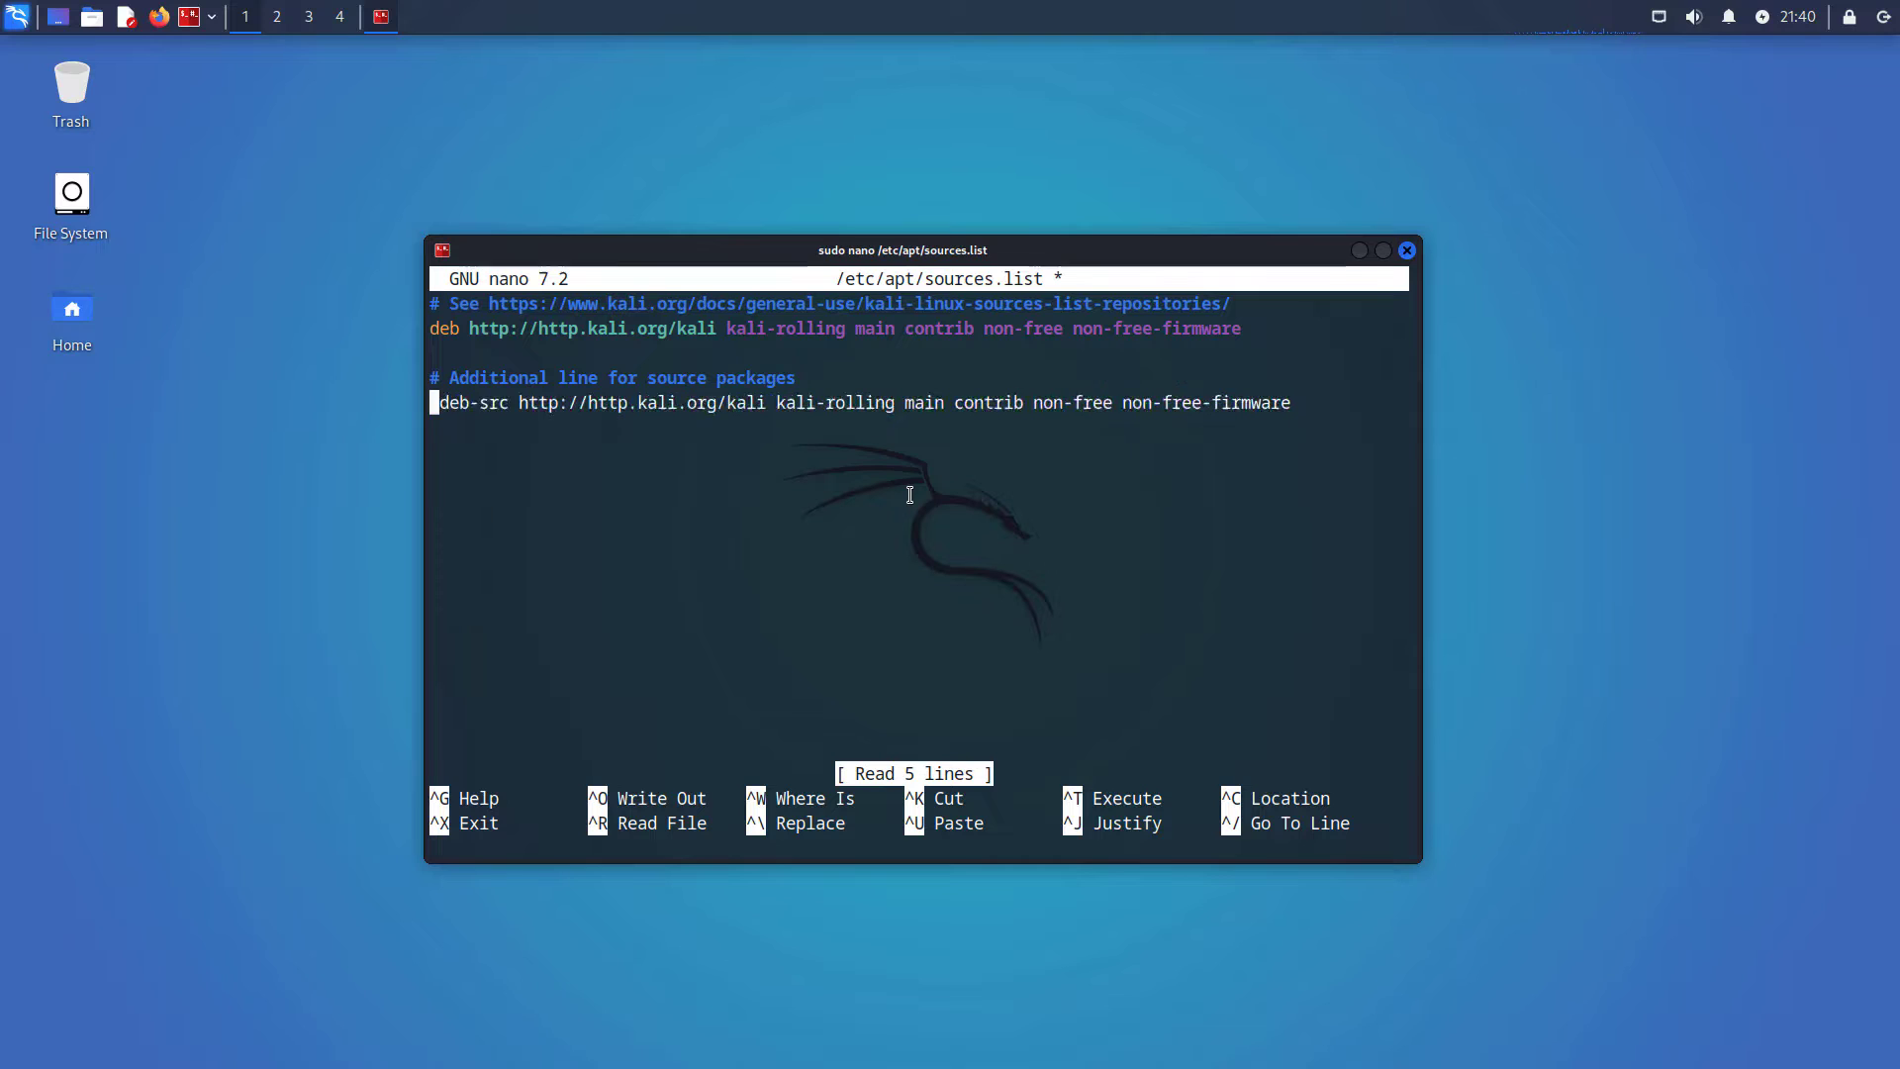
pyautogui.press('Delete')
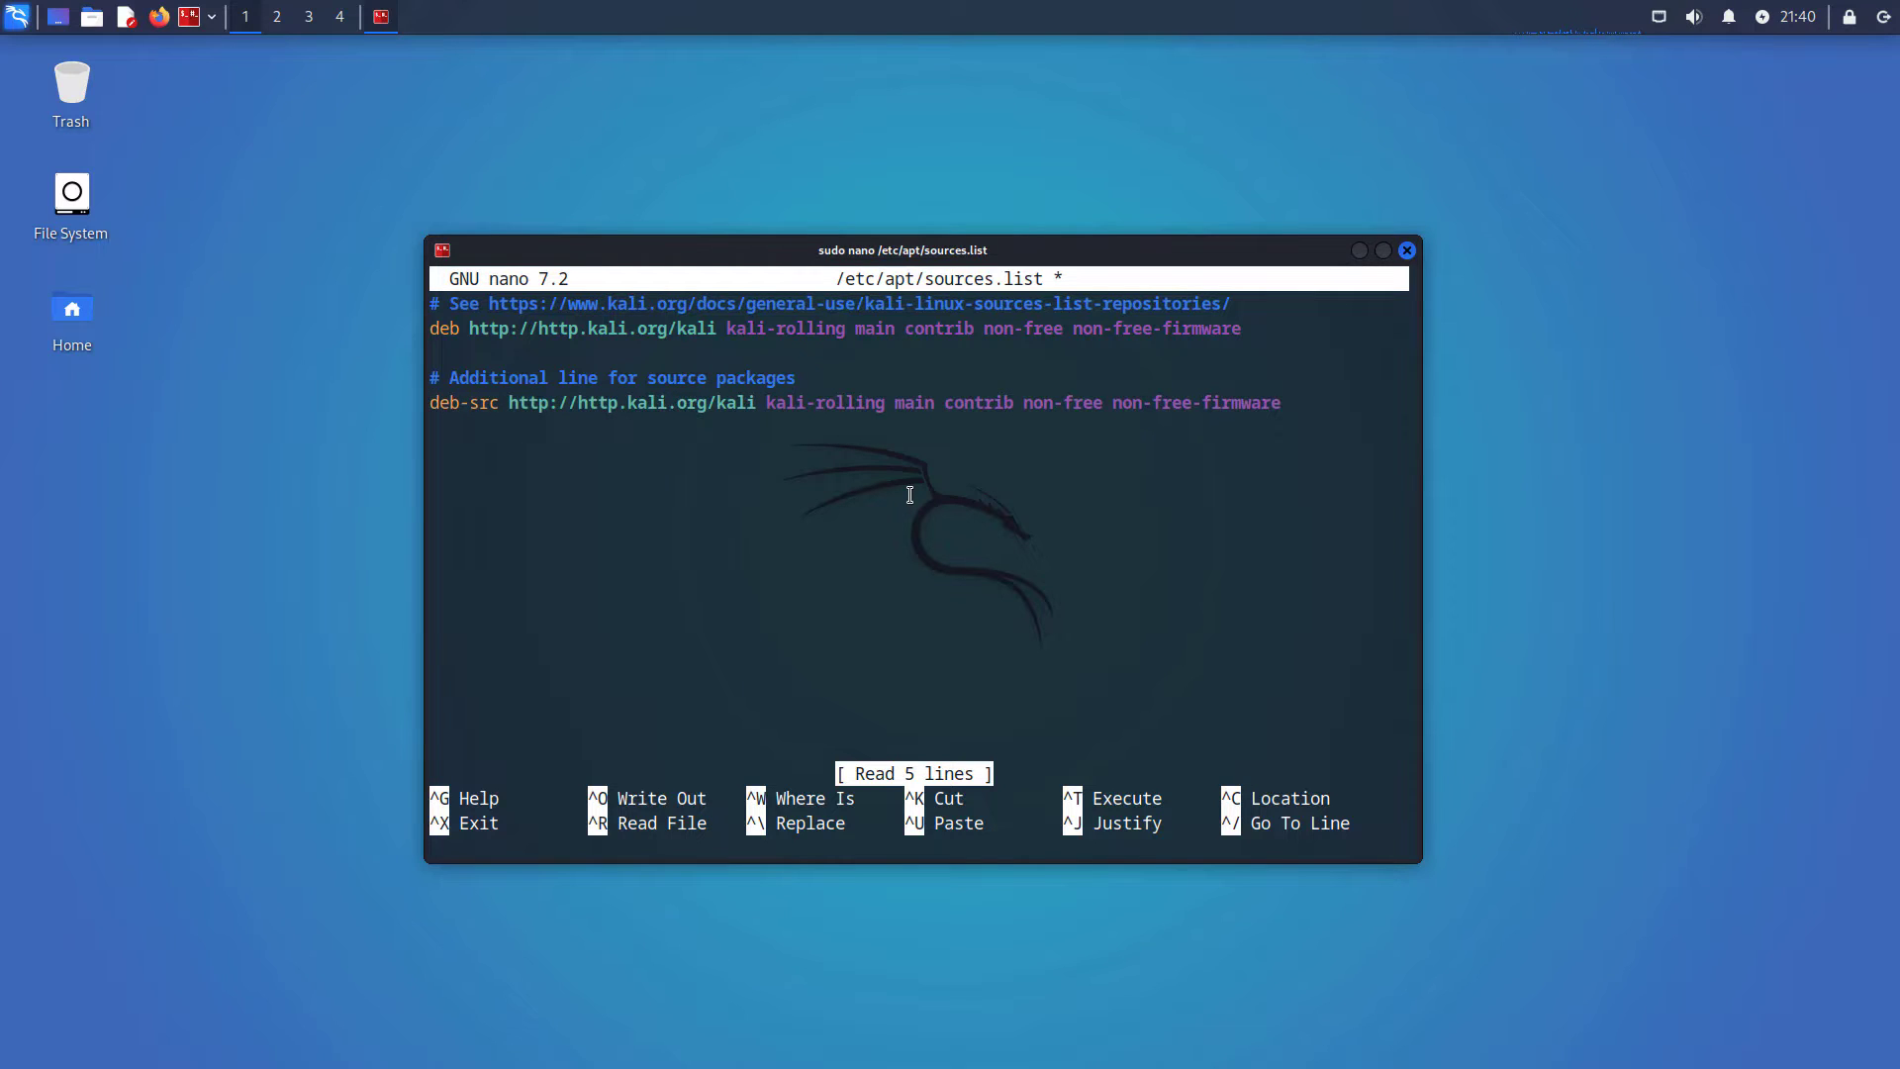
# Save sources.list, exit nano, and clear the terminal.
pyautogui.hotkey('ctrl', 'o')
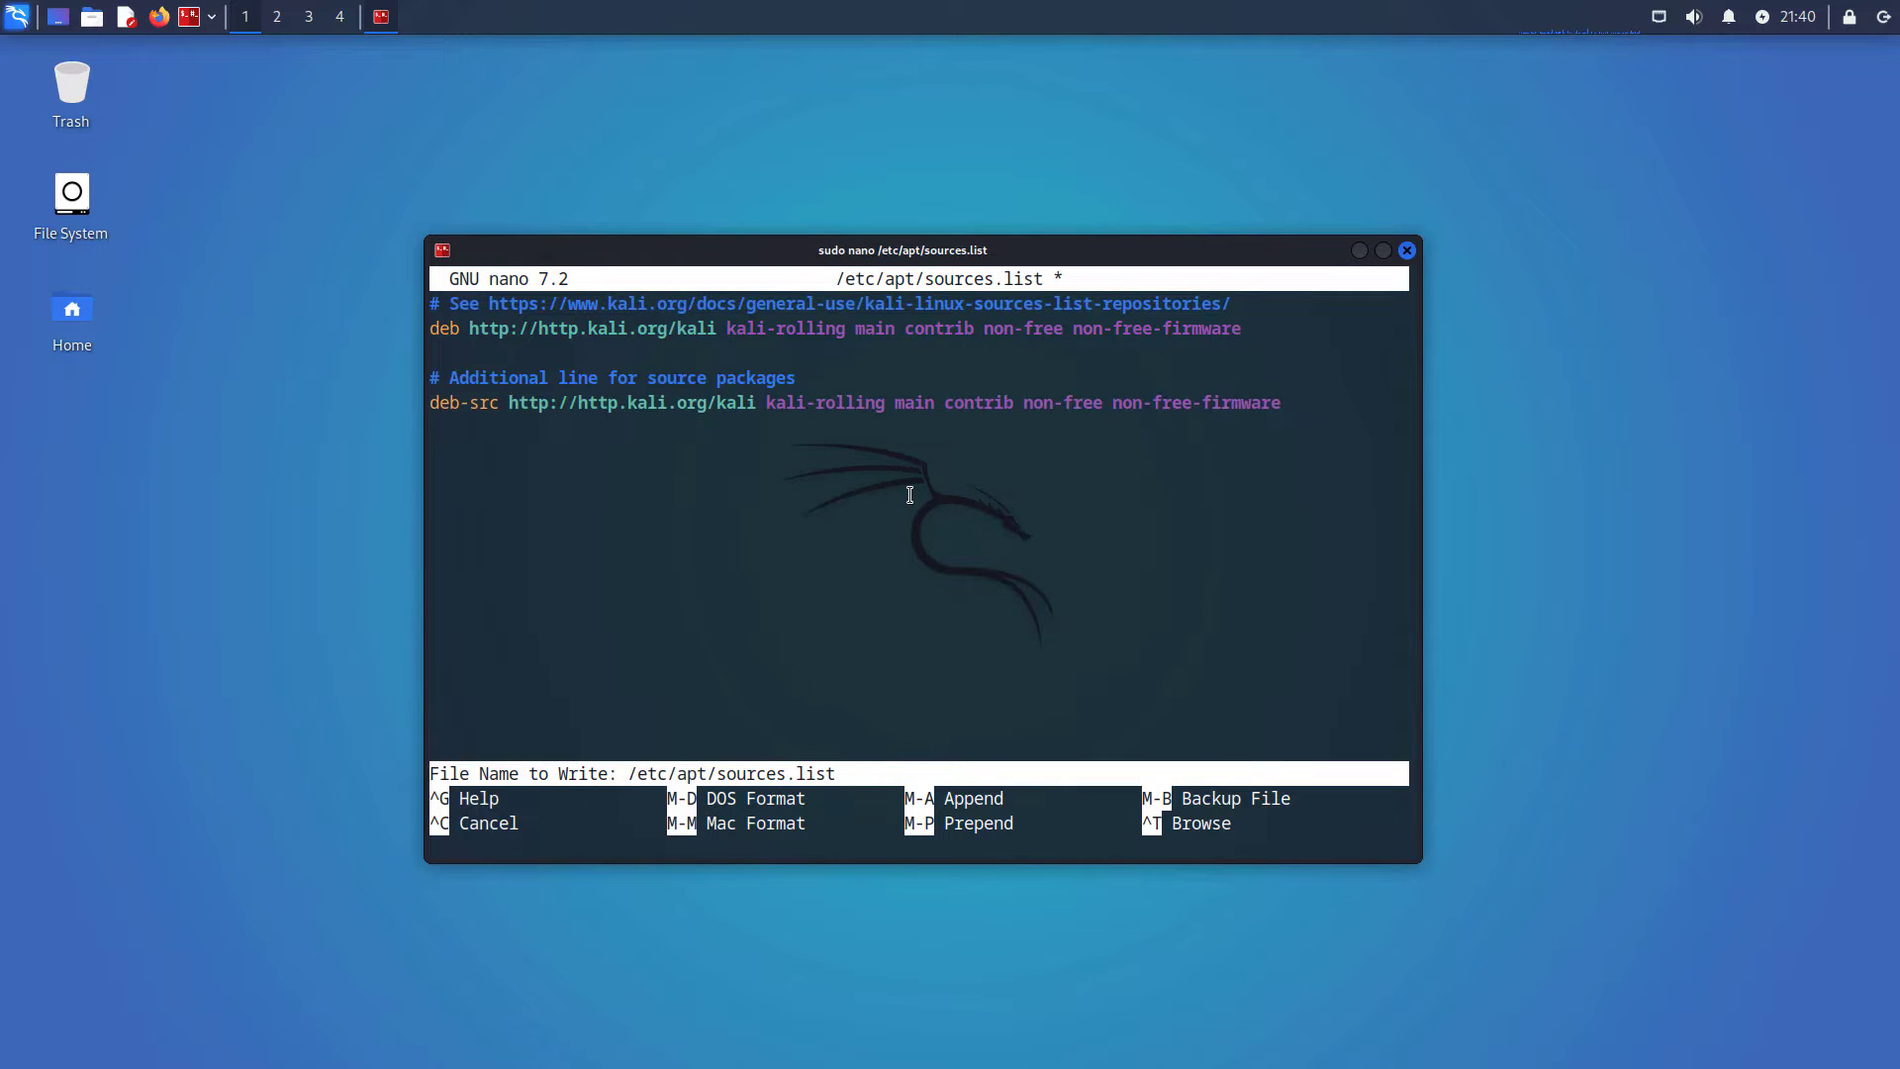
pyautogui.press('Return')
pyautogui.hotkey('ctrl', 'x')
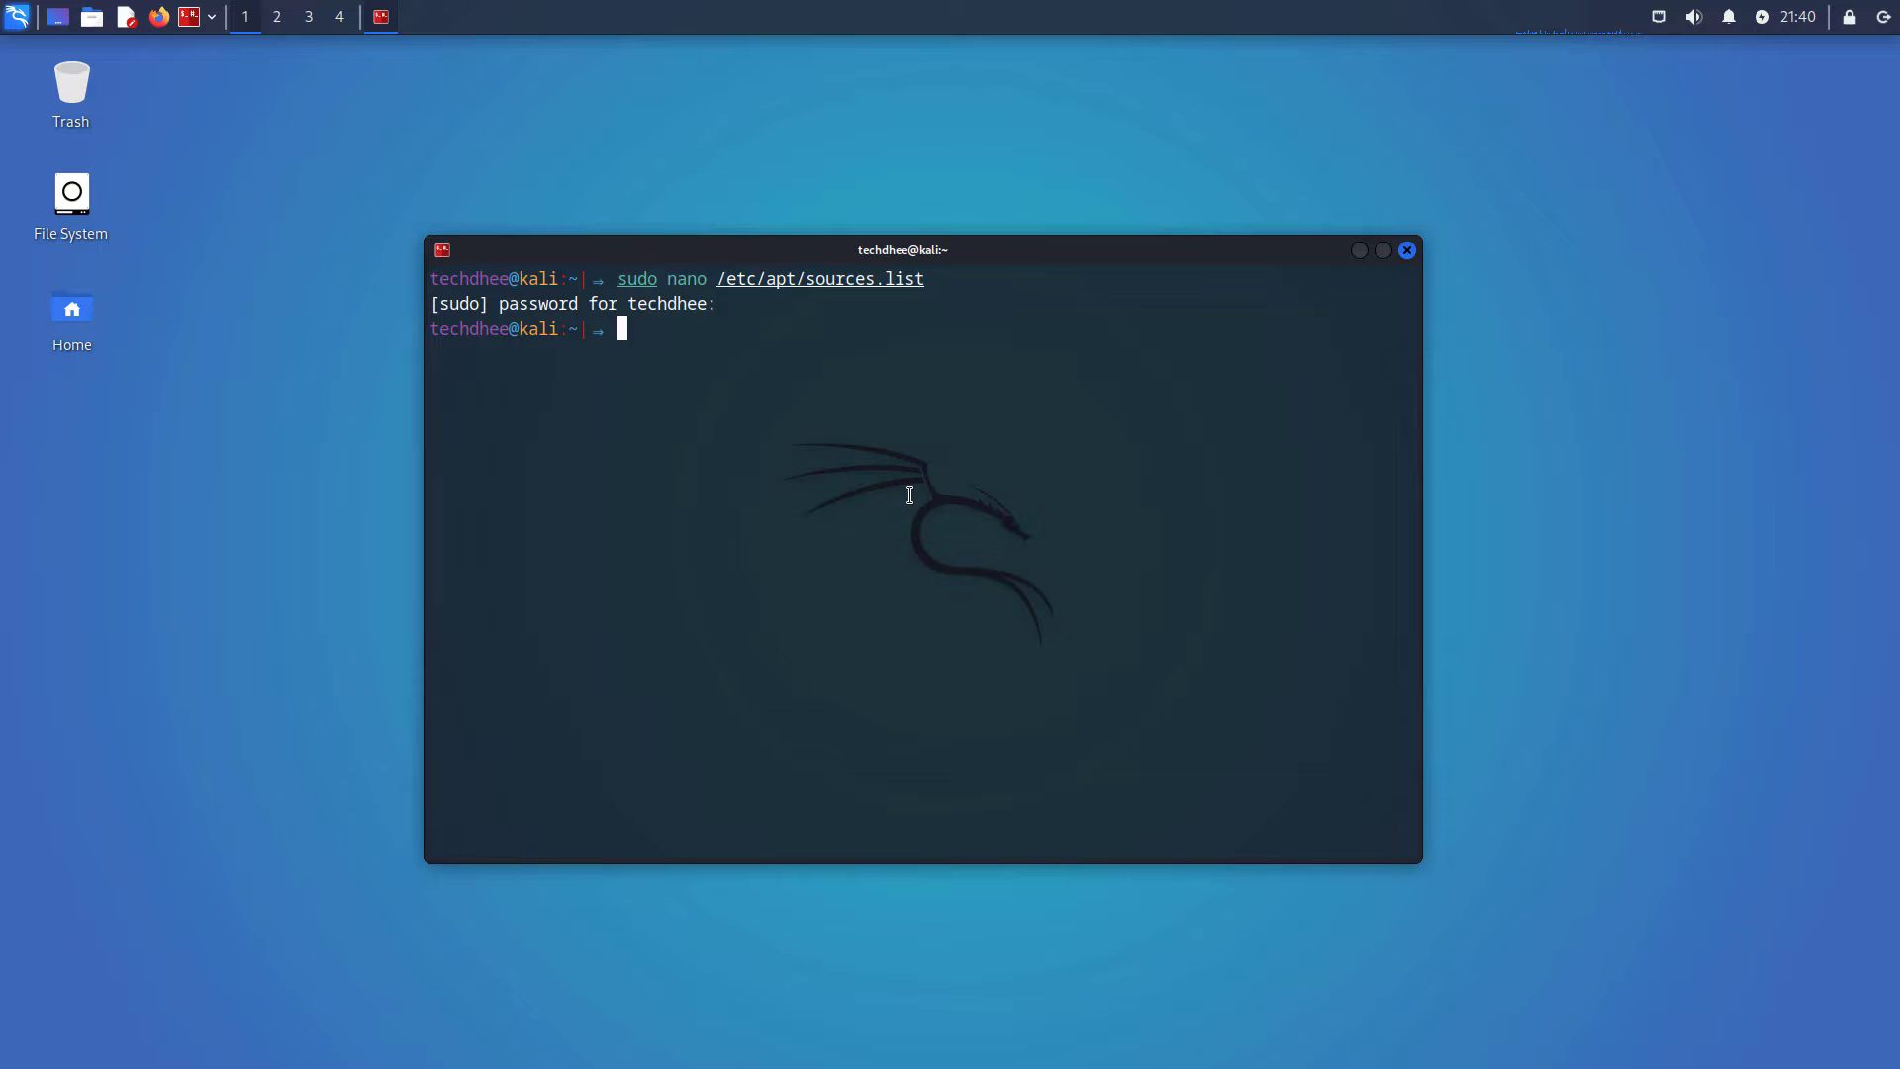
pyautogui.hotkey('ctrl', 'l')
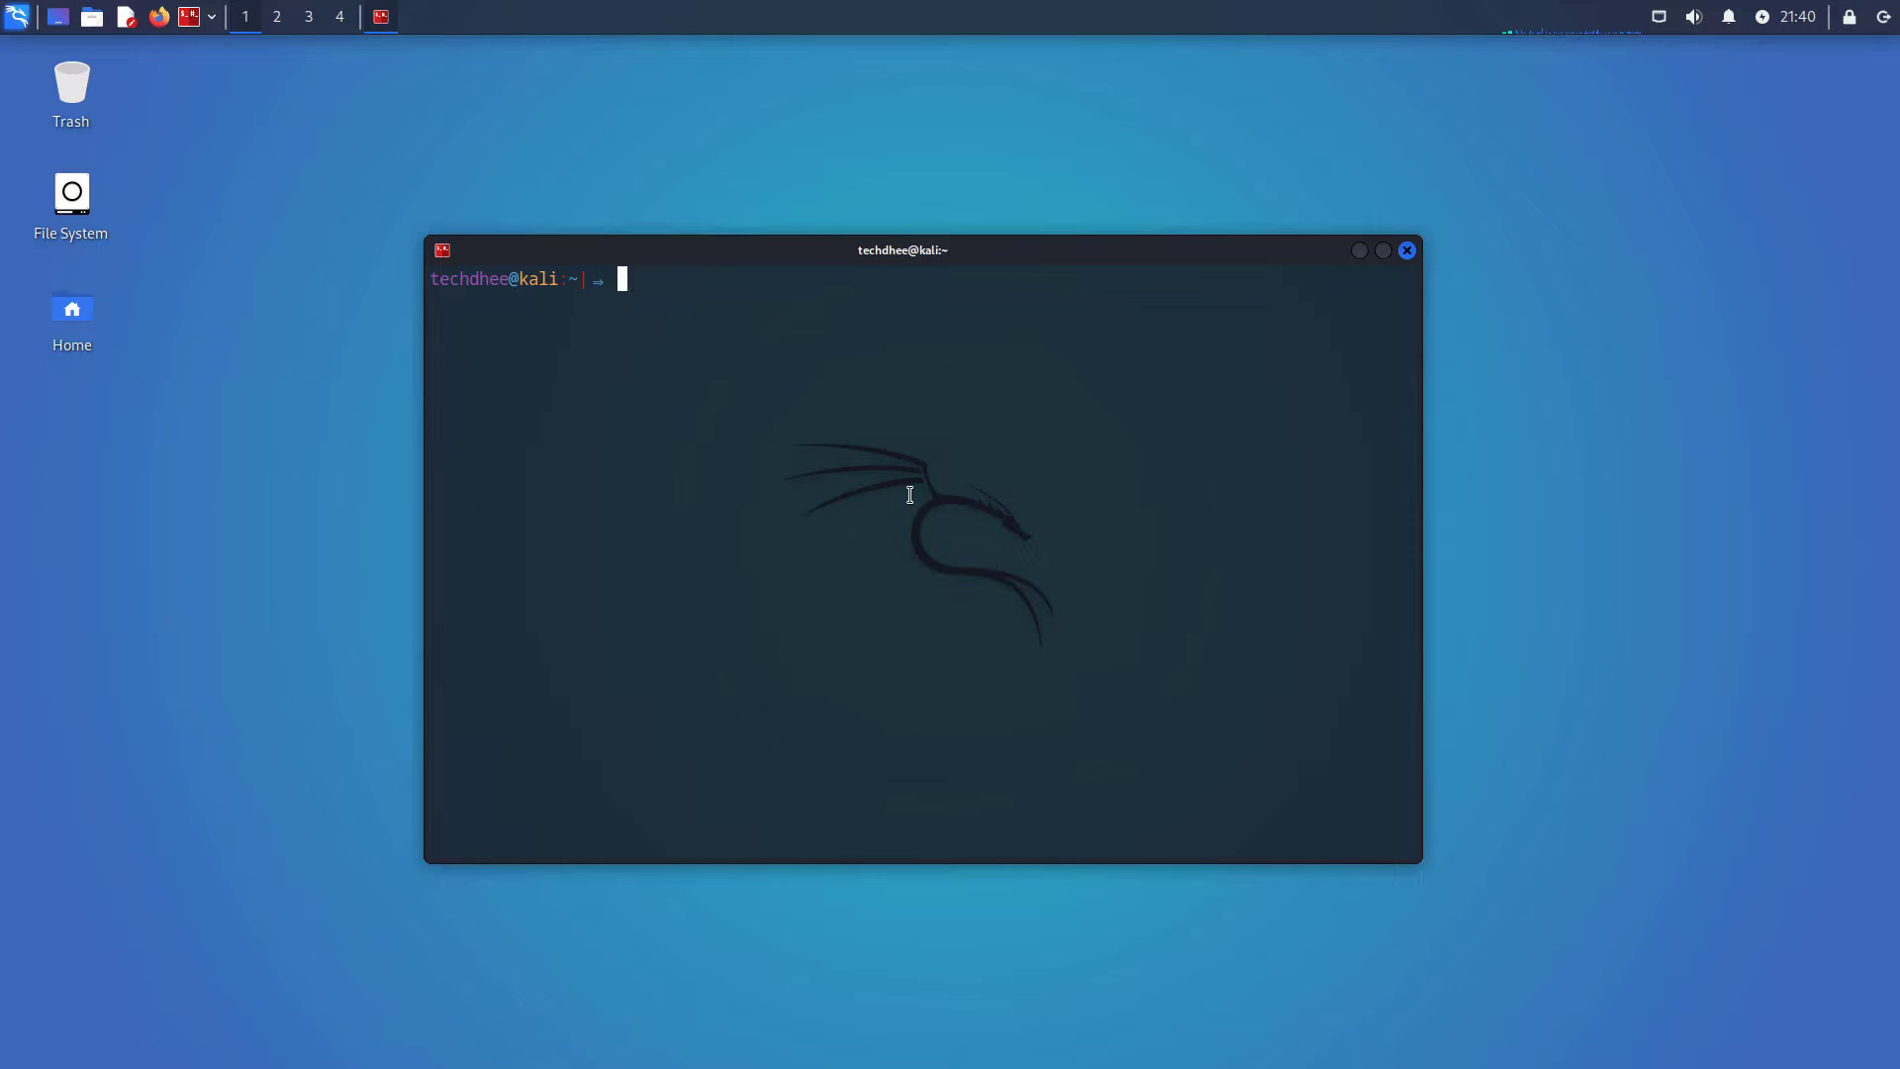
pyautogui.write('sudo apt u')
pyautogui.write('pdate')
# Run sudo apt update, which reports 1229 upgradable packages.
pyautogui.press('Return')
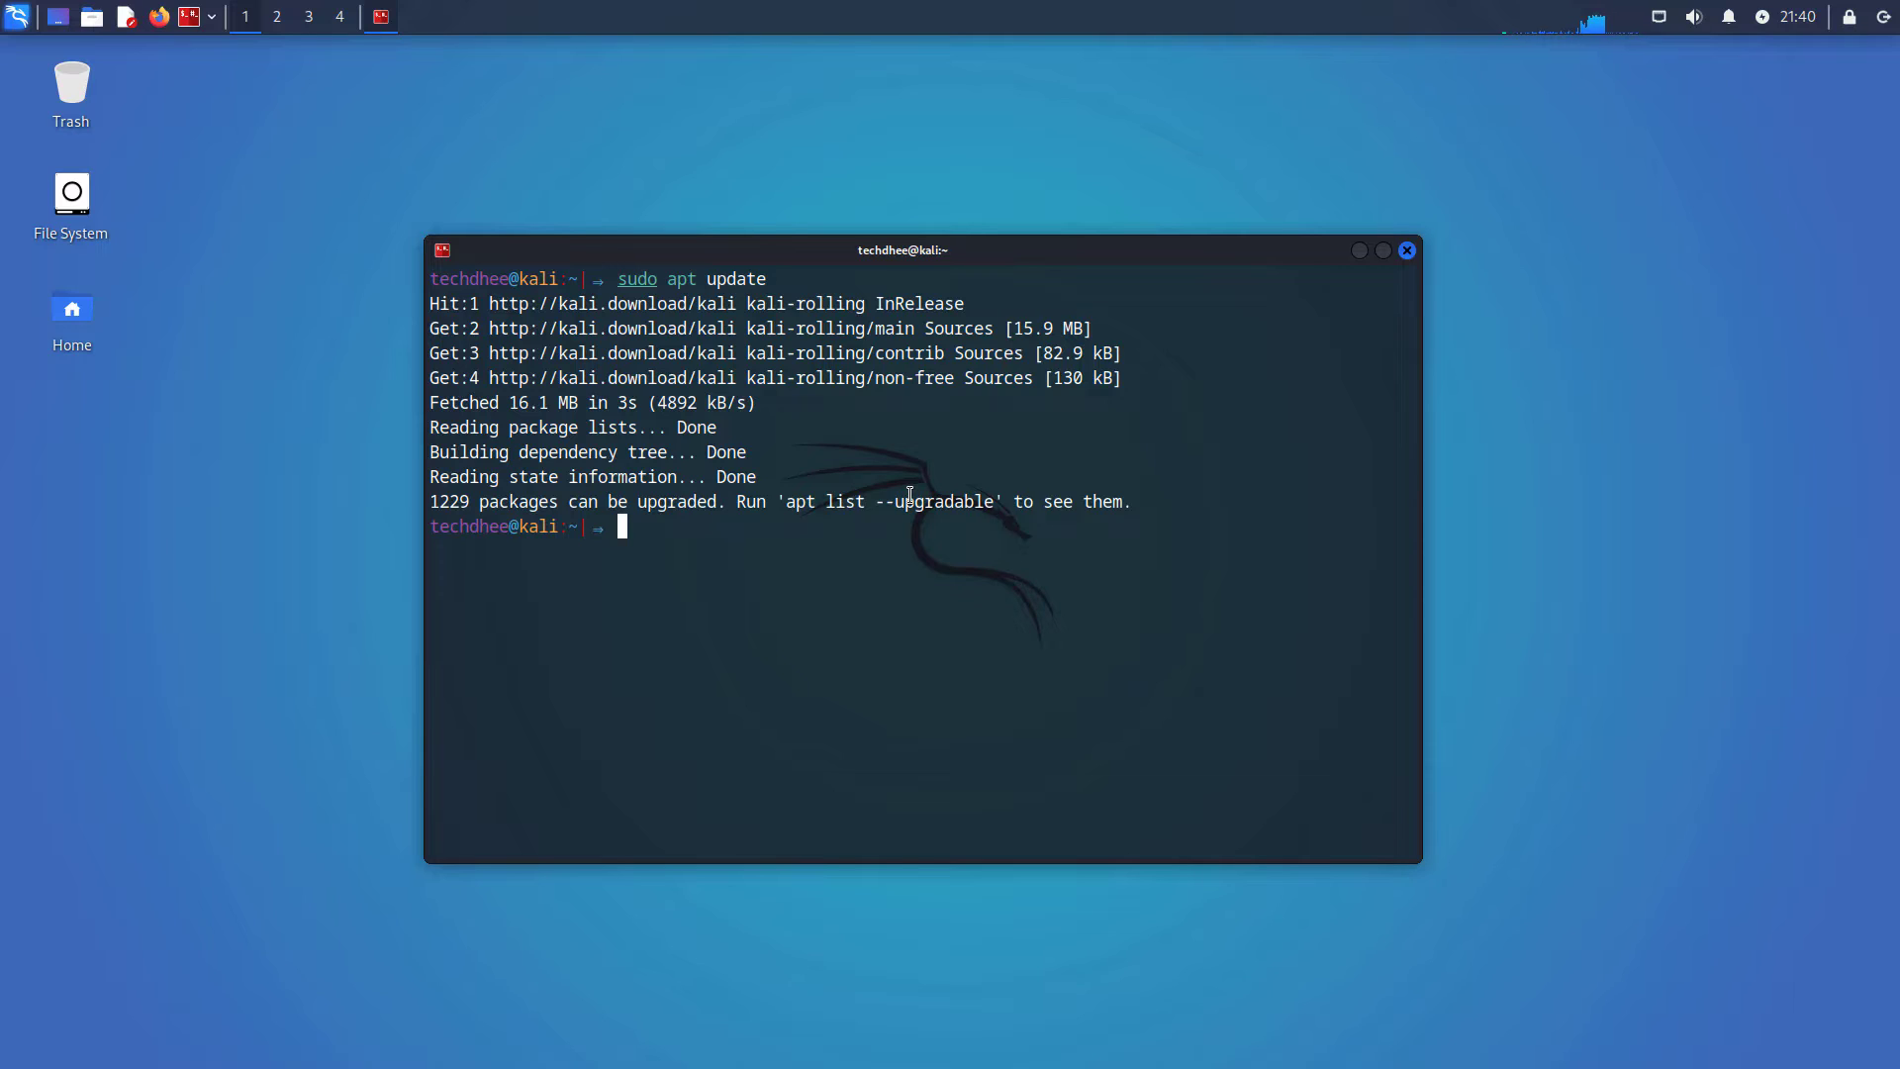
pyautogui.write('sudo ')
pyautogui.write('apt full')
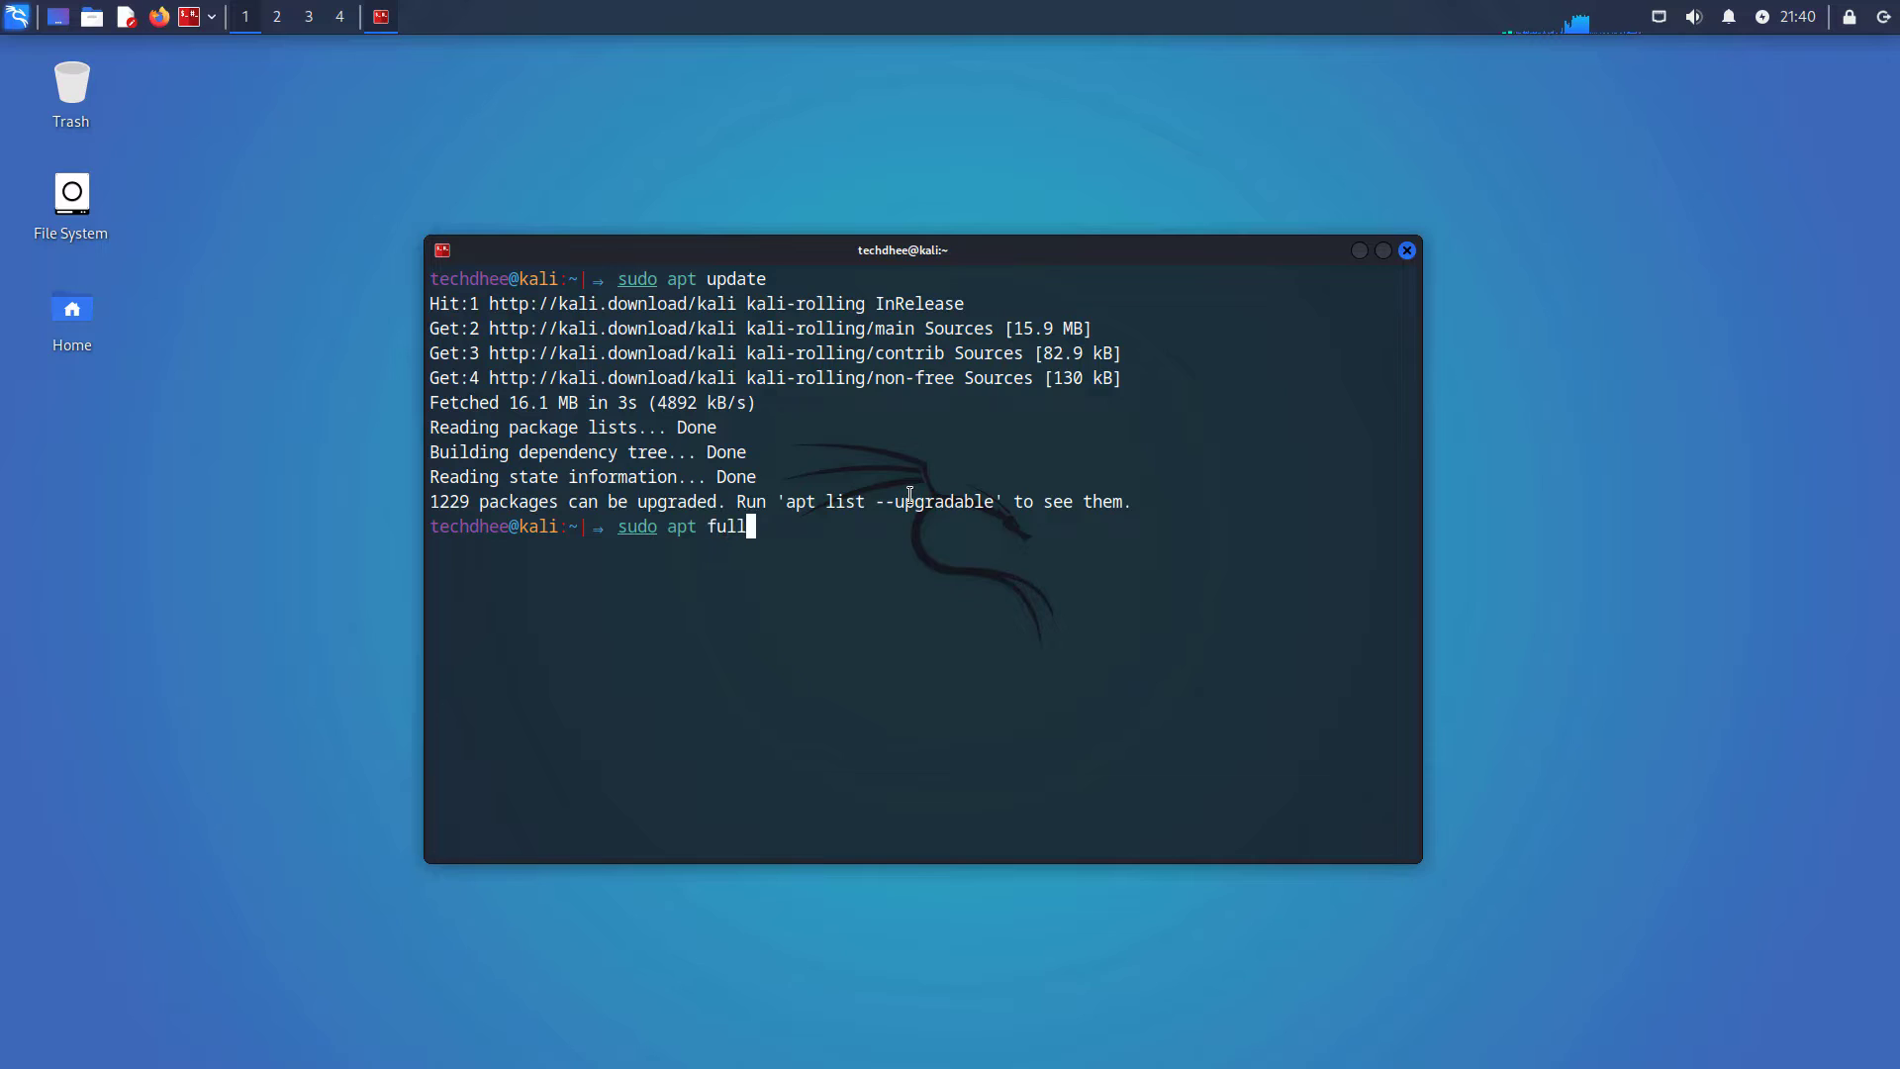
pyautogui.write('-upgrad')
pyautogui.write('e -y')
# Run sudo apt full-upgrade -y and acknowledge the PostgreSQL obsolete-version notice.
pyautogui.press('Return')
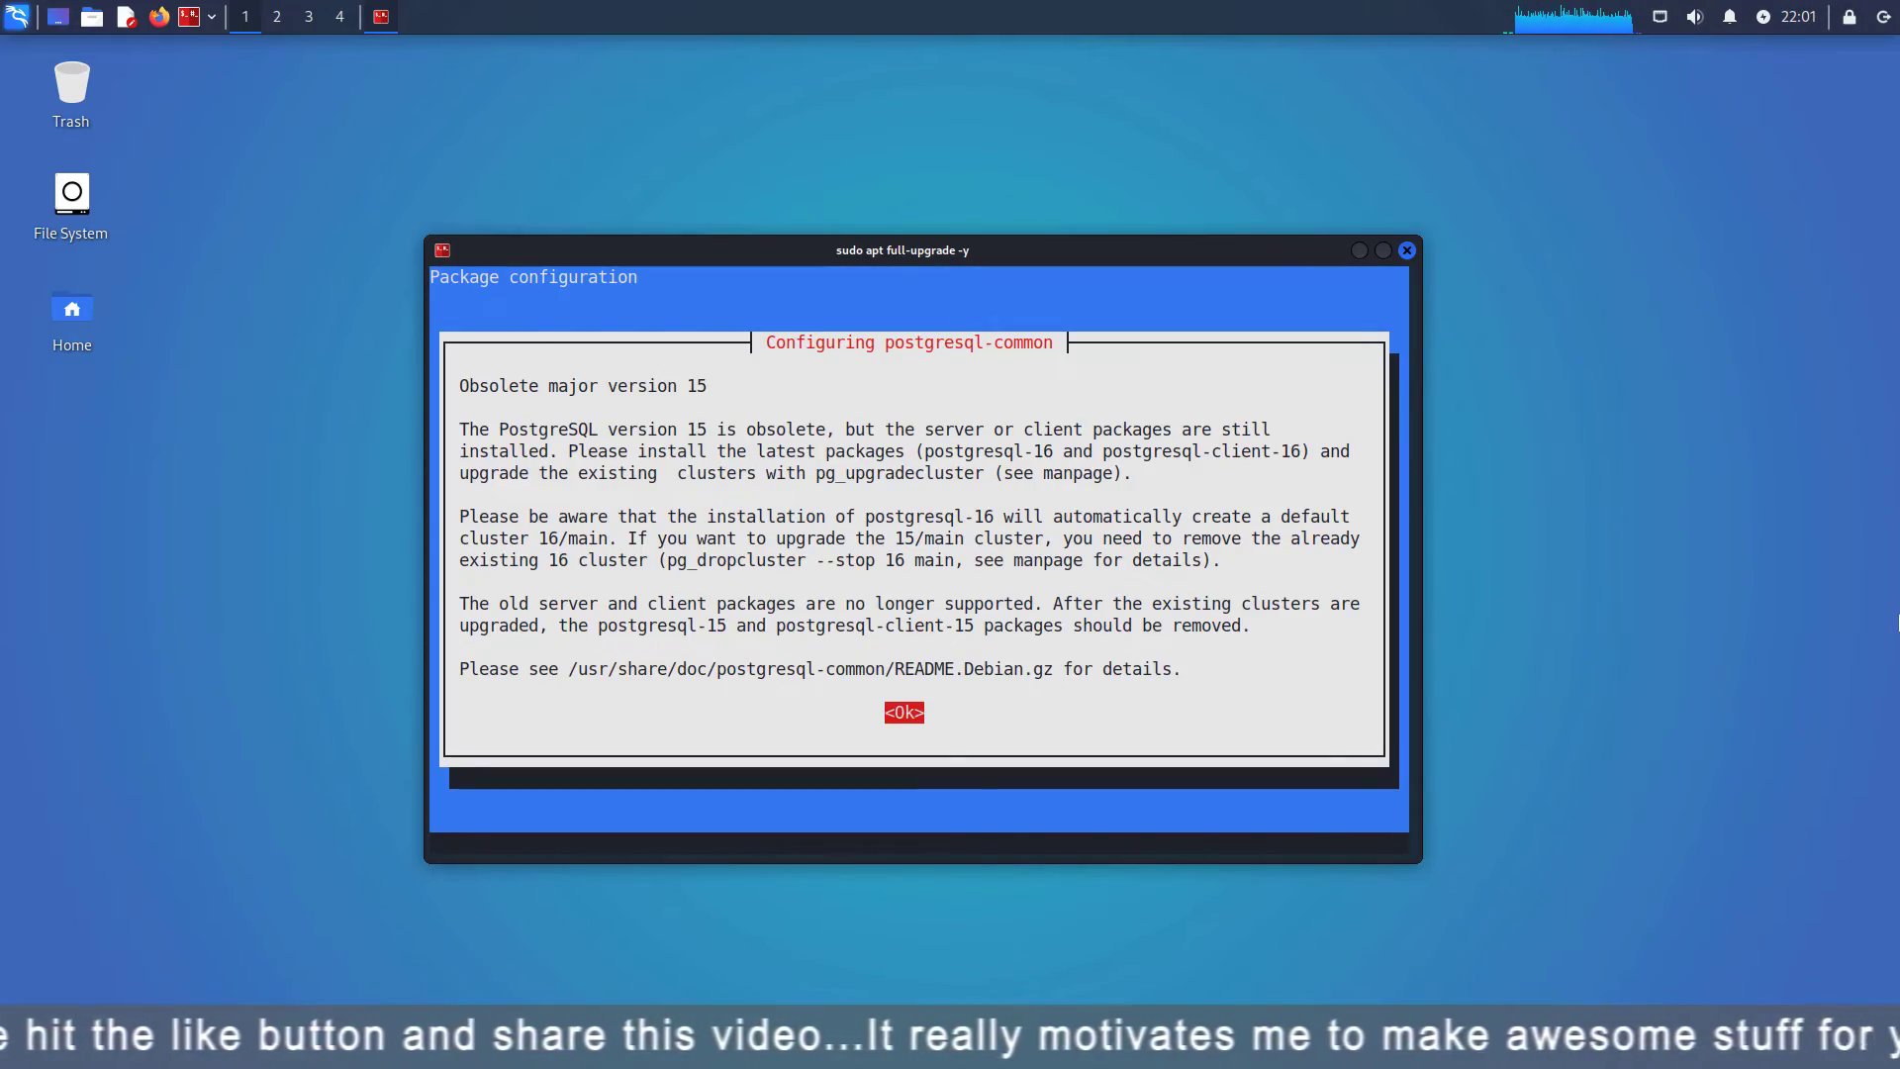
pyautogui.press('Return')
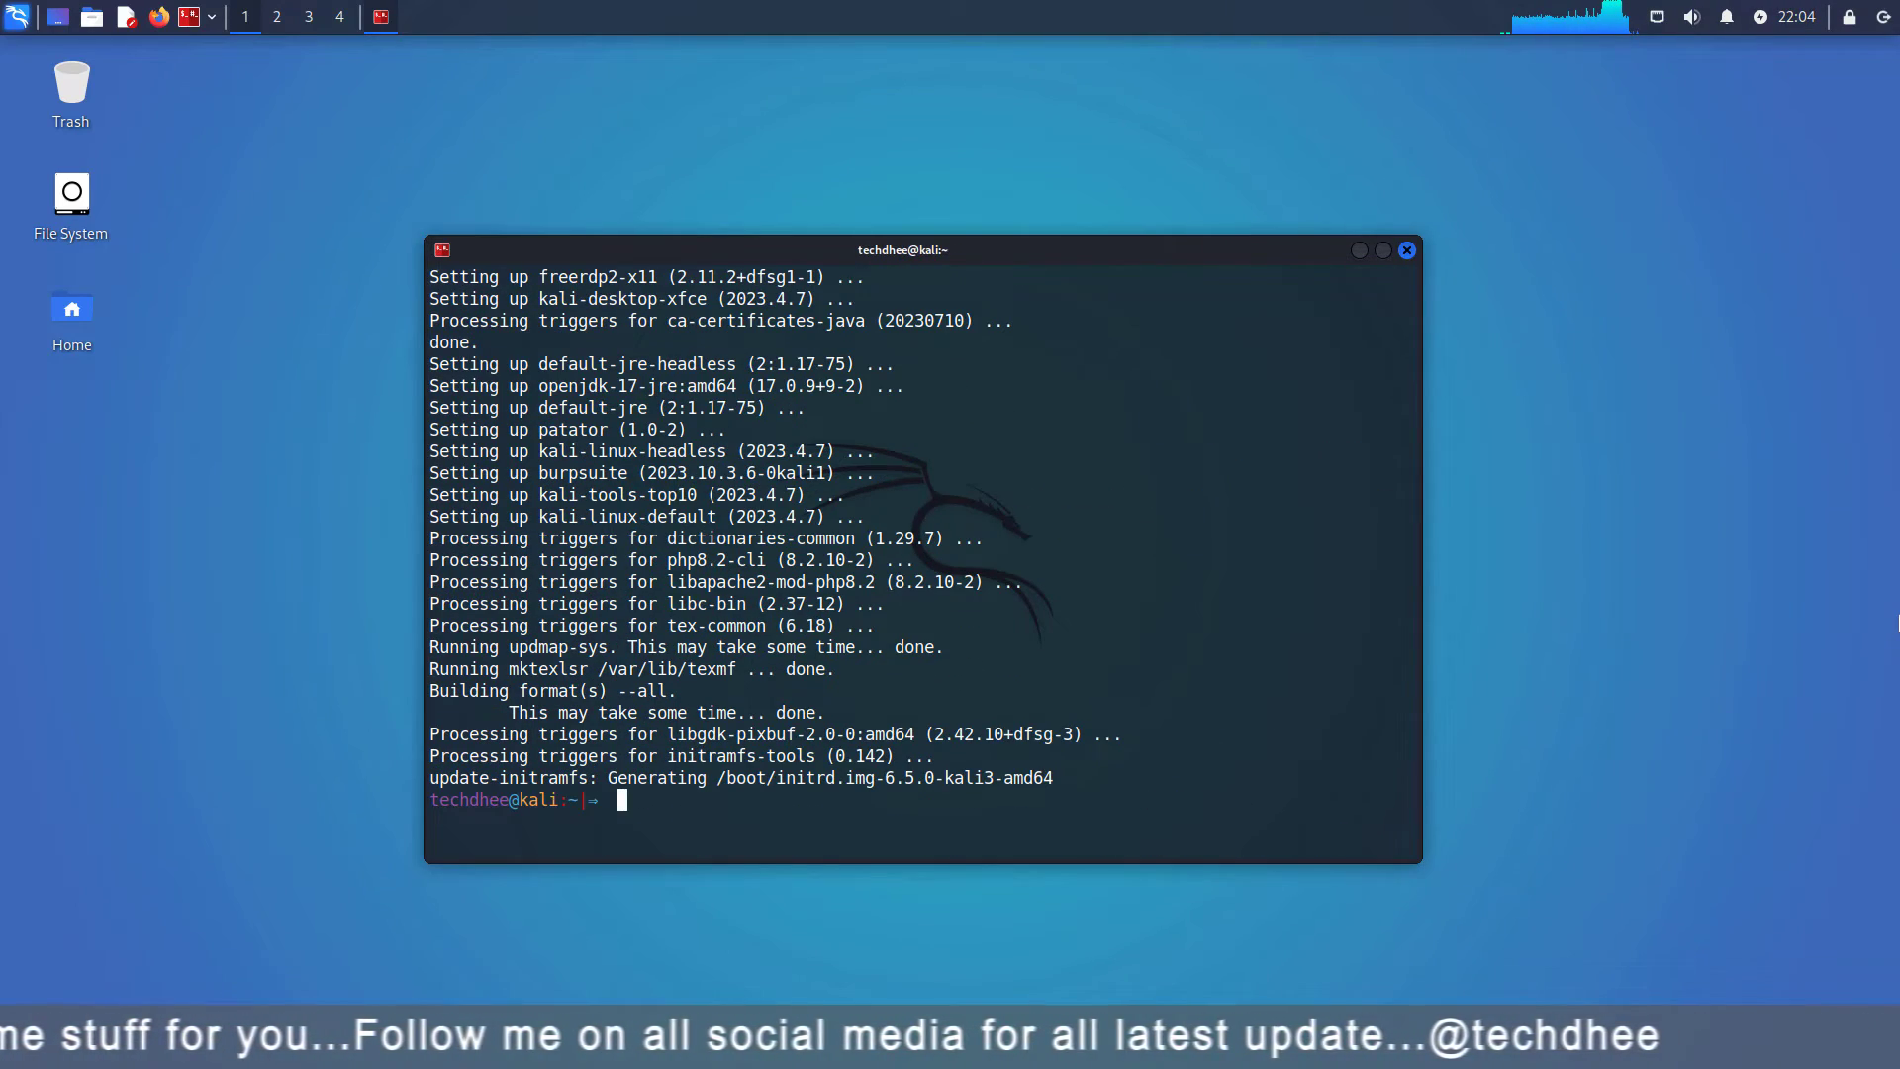
# Run sudo apt autoremove, removing 35 unneeded packages to free 224 MB.
pyautogui.hotkey('ctrl', 'l')
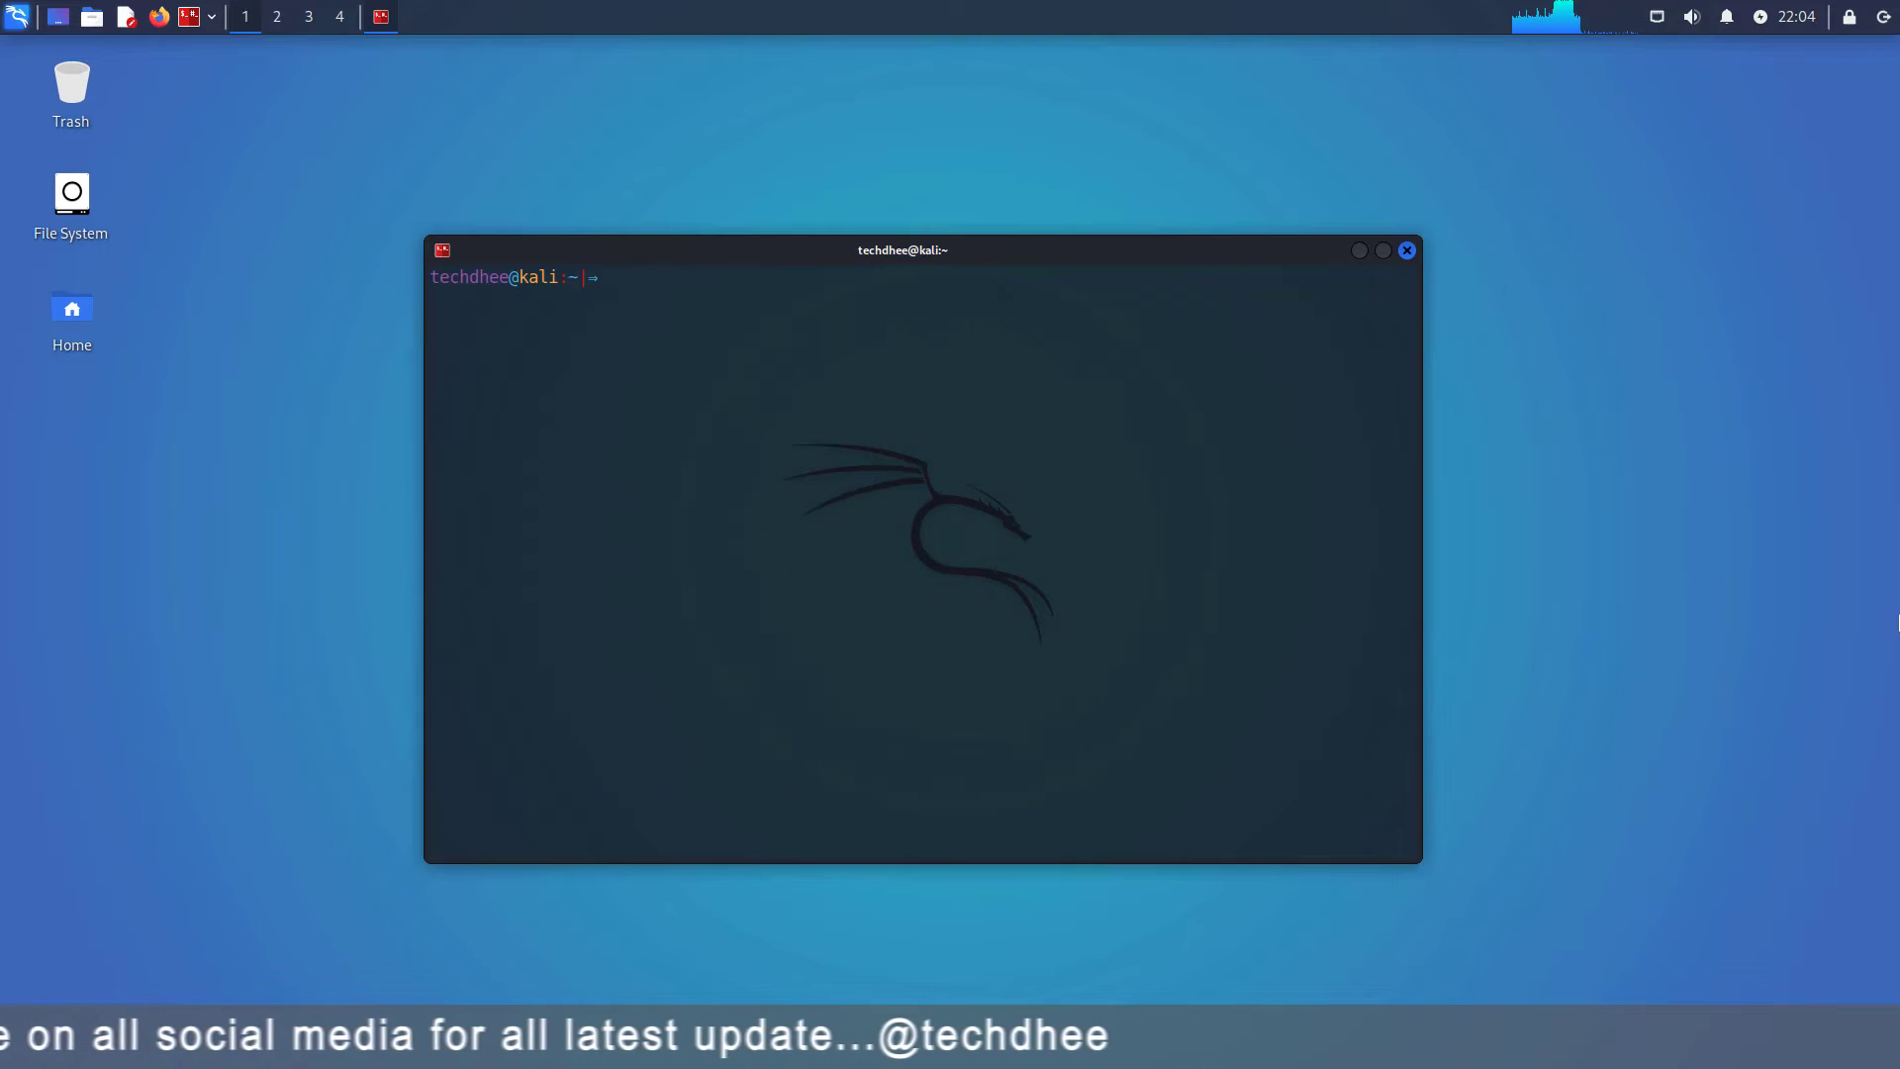
pyautogui.write('sudo')
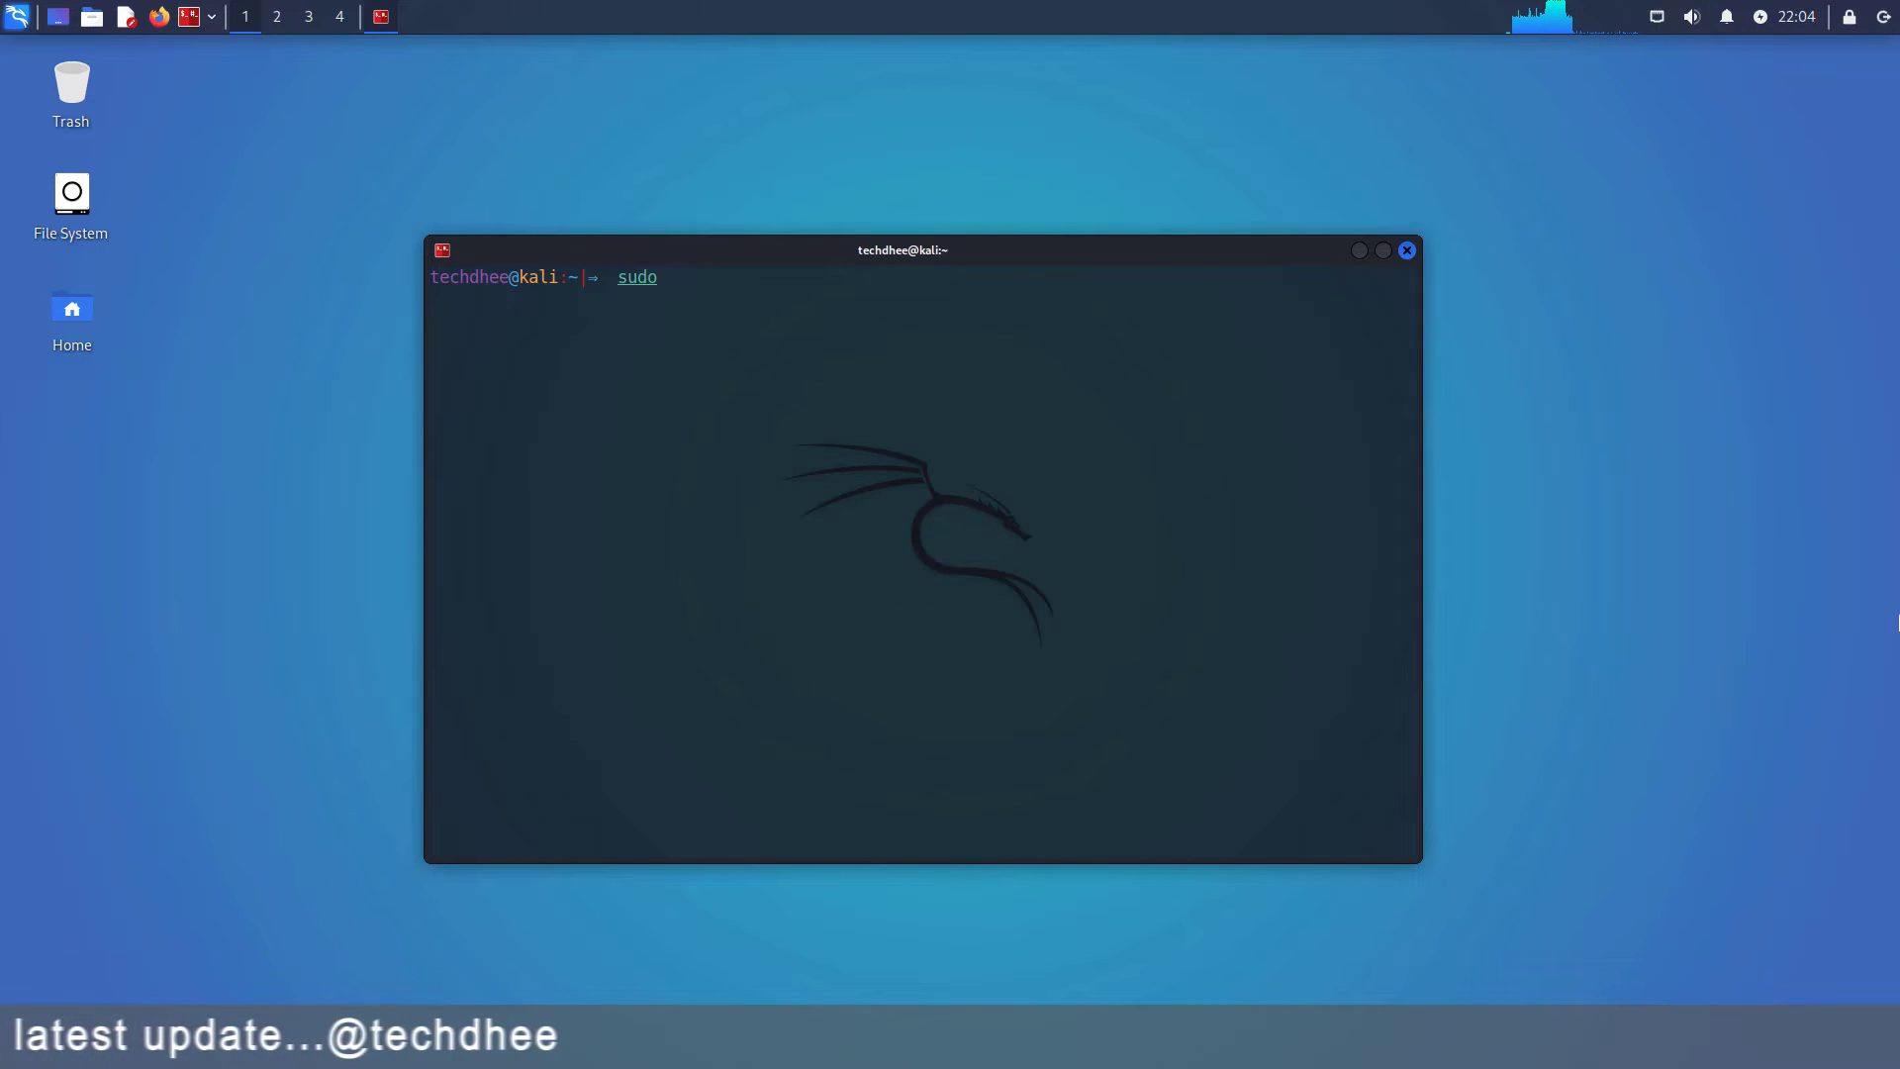
pyautogui.write(' apt autoremove')
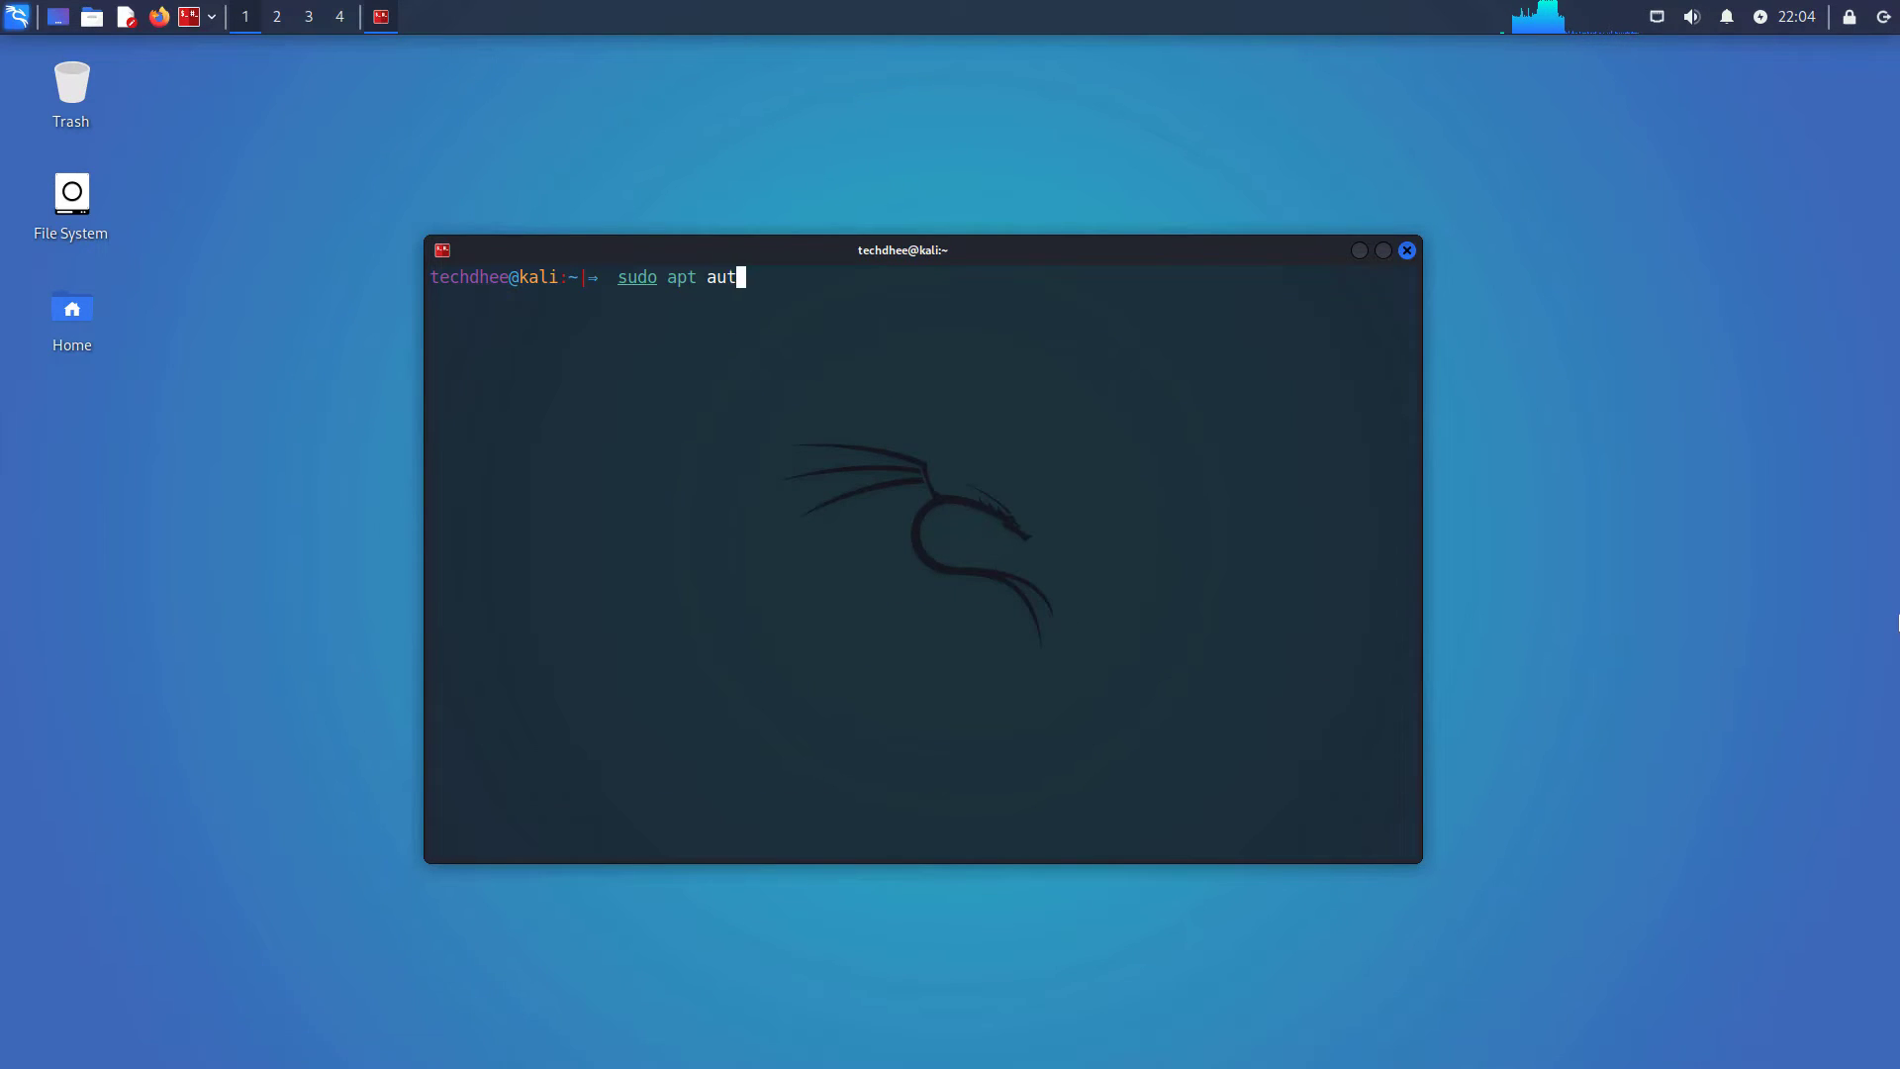
pyautogui.press('Return')
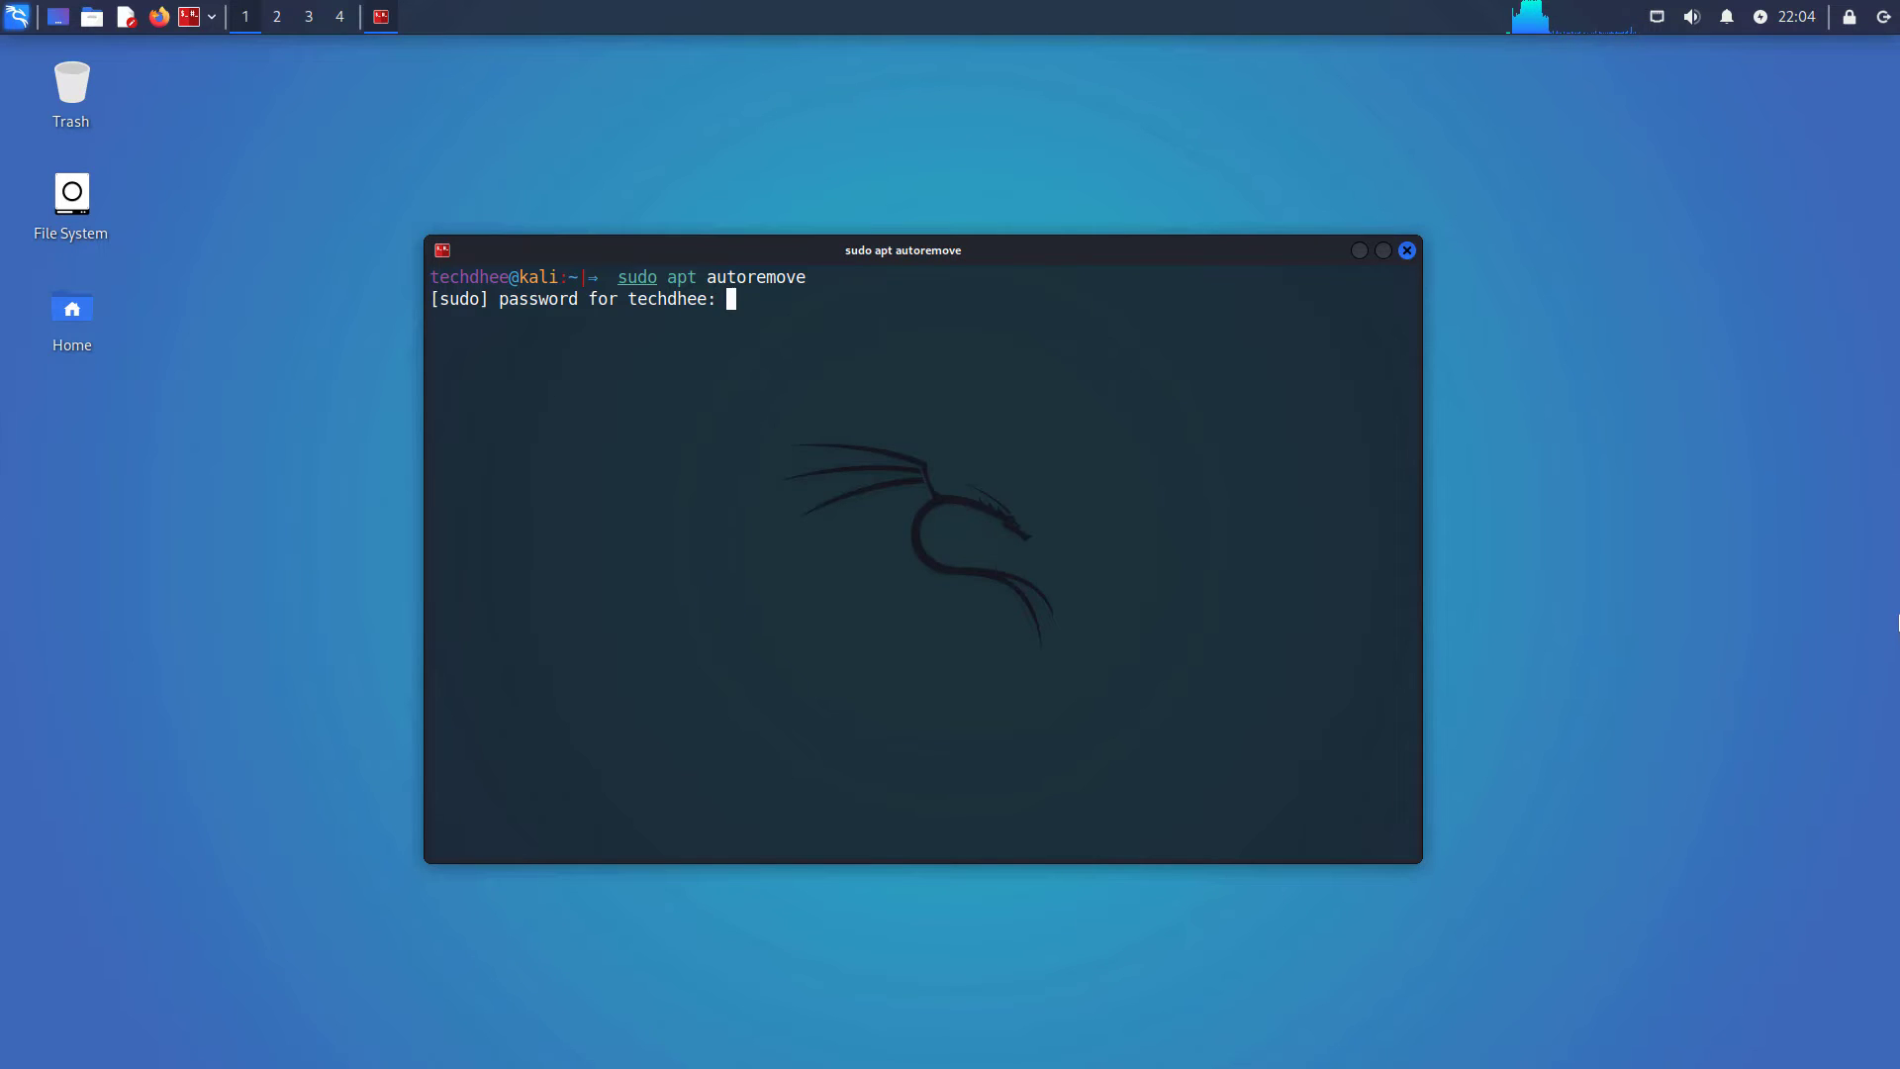
pyautogui.press('Return')
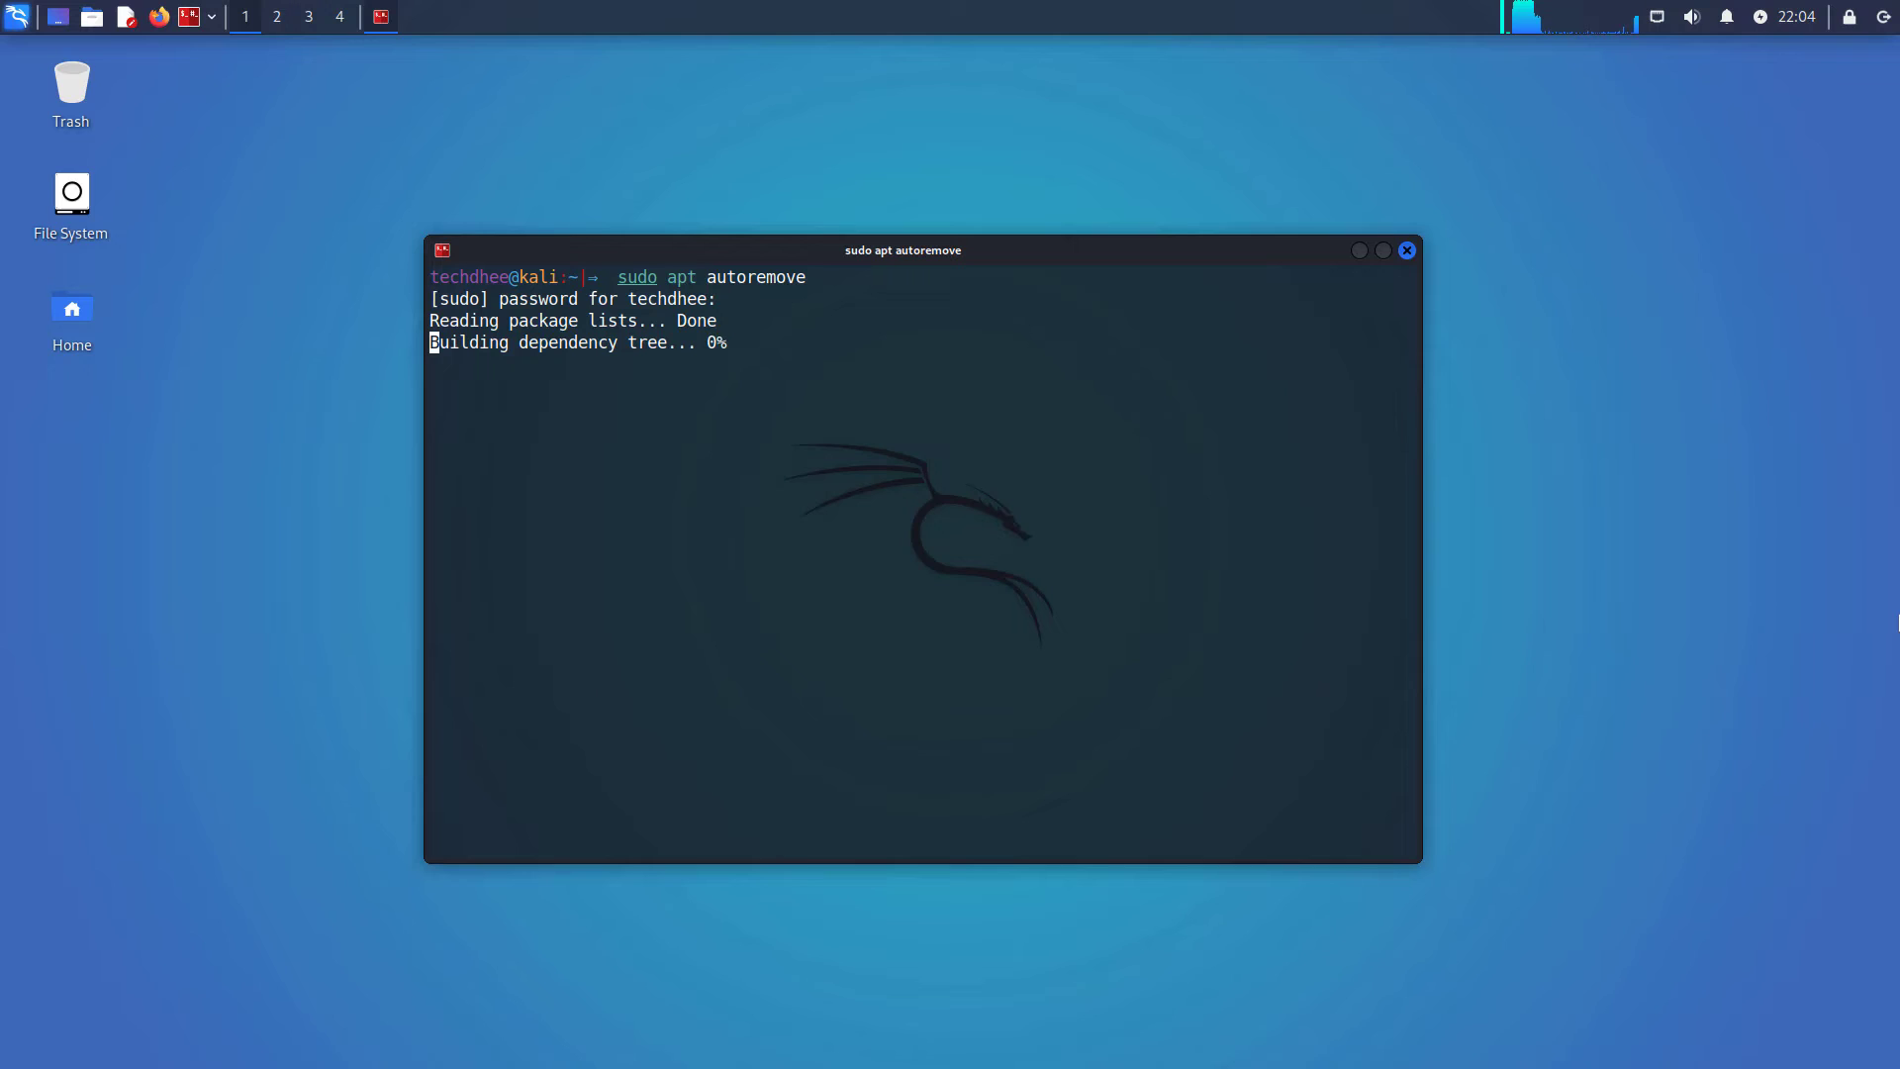
pyautogui.write('Y')
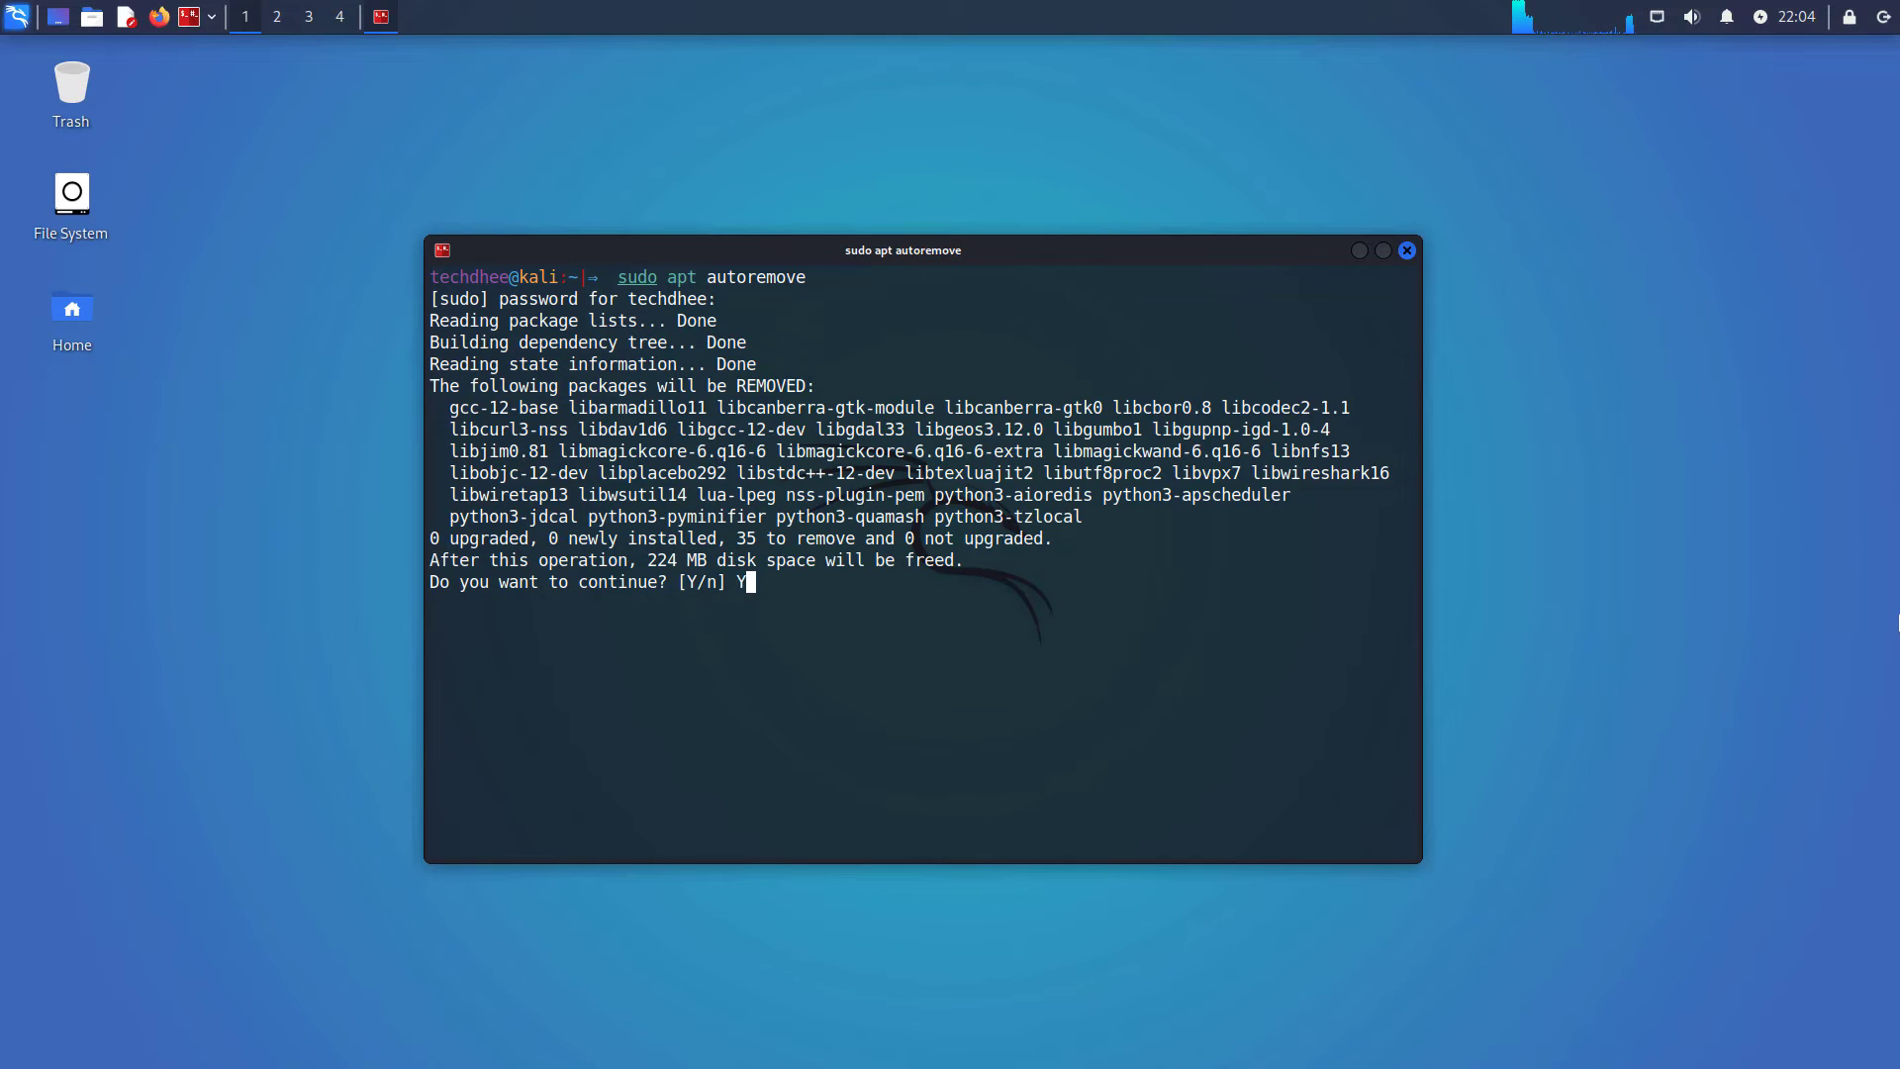
pyautogui.press('Return')
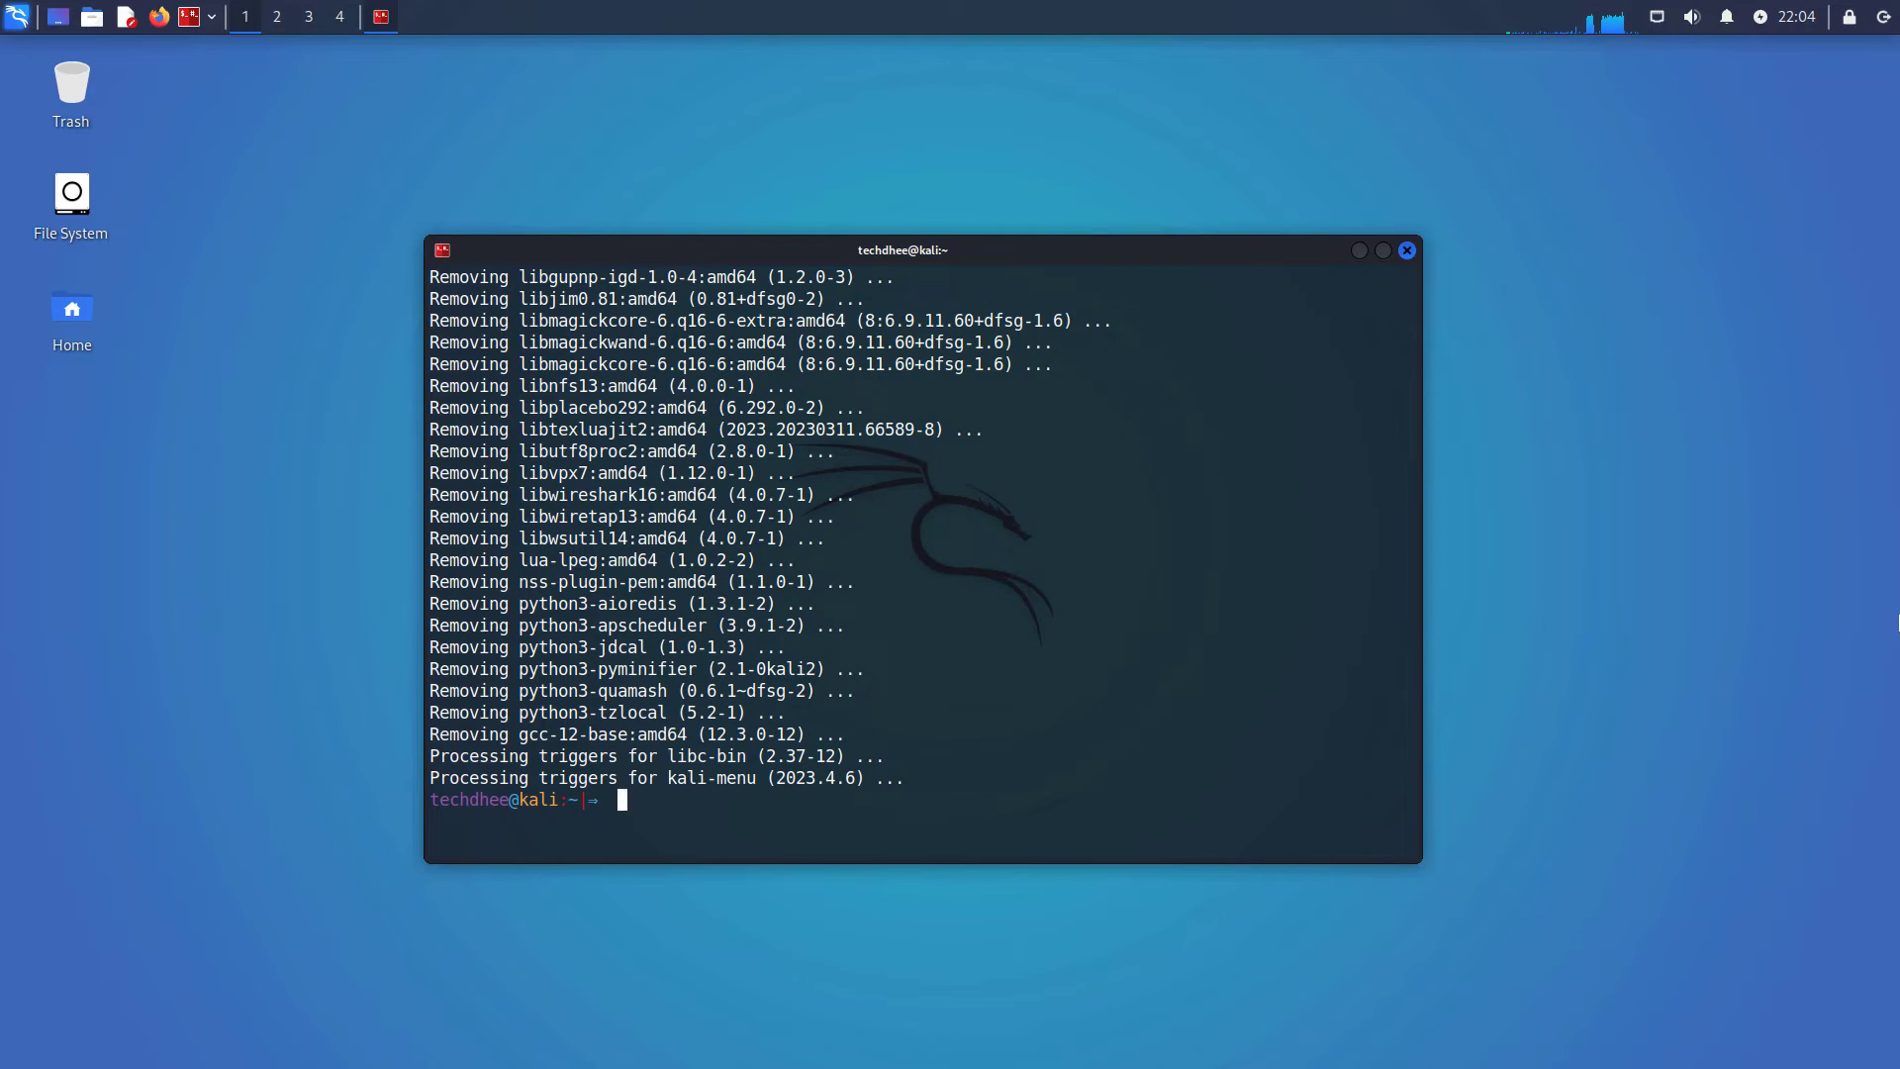
pyautogui.write('sudo ')
pyautogui.write('init 6')
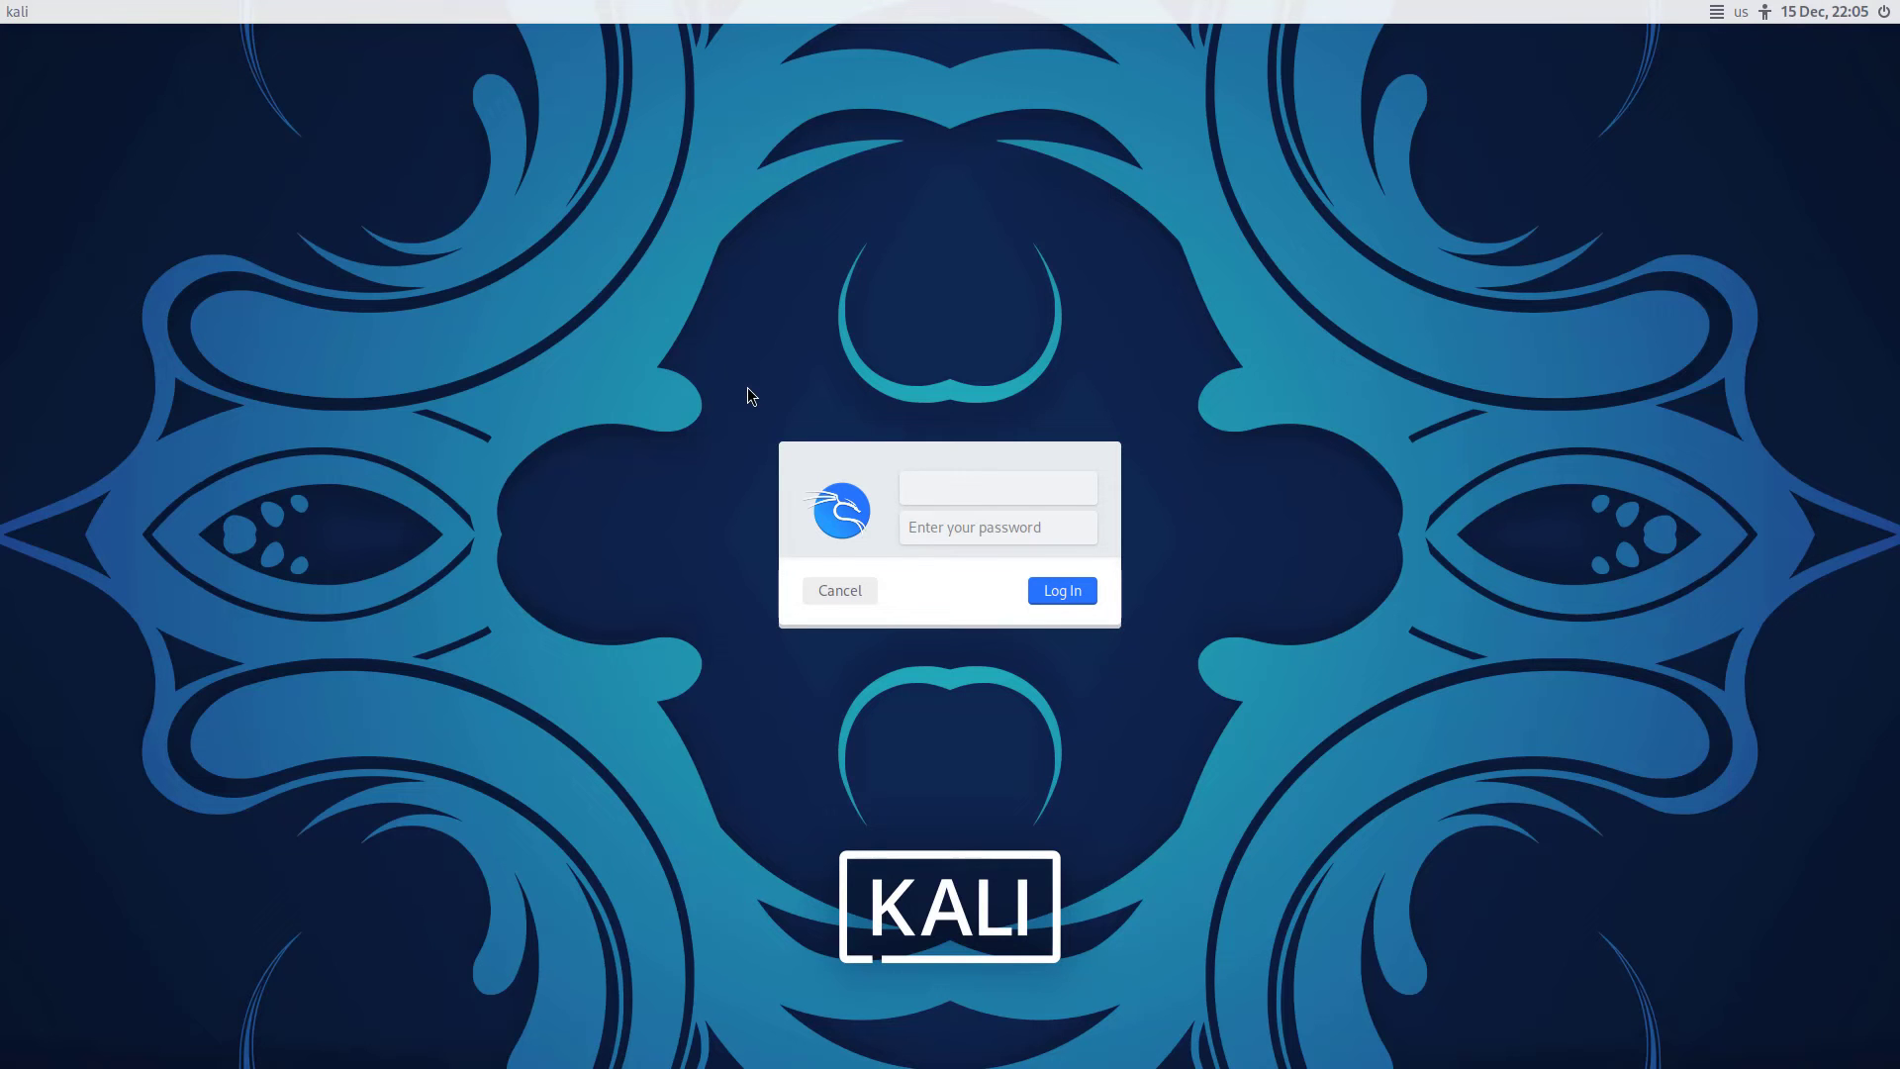
pyautogui.write('t')
pyautogui.write('echdhee')
# Reboot with sudo init 6 and log back in with username and password.
pyautogui.press('Tab')
pyautogui.write('kali')
pyautogui.press('Return')
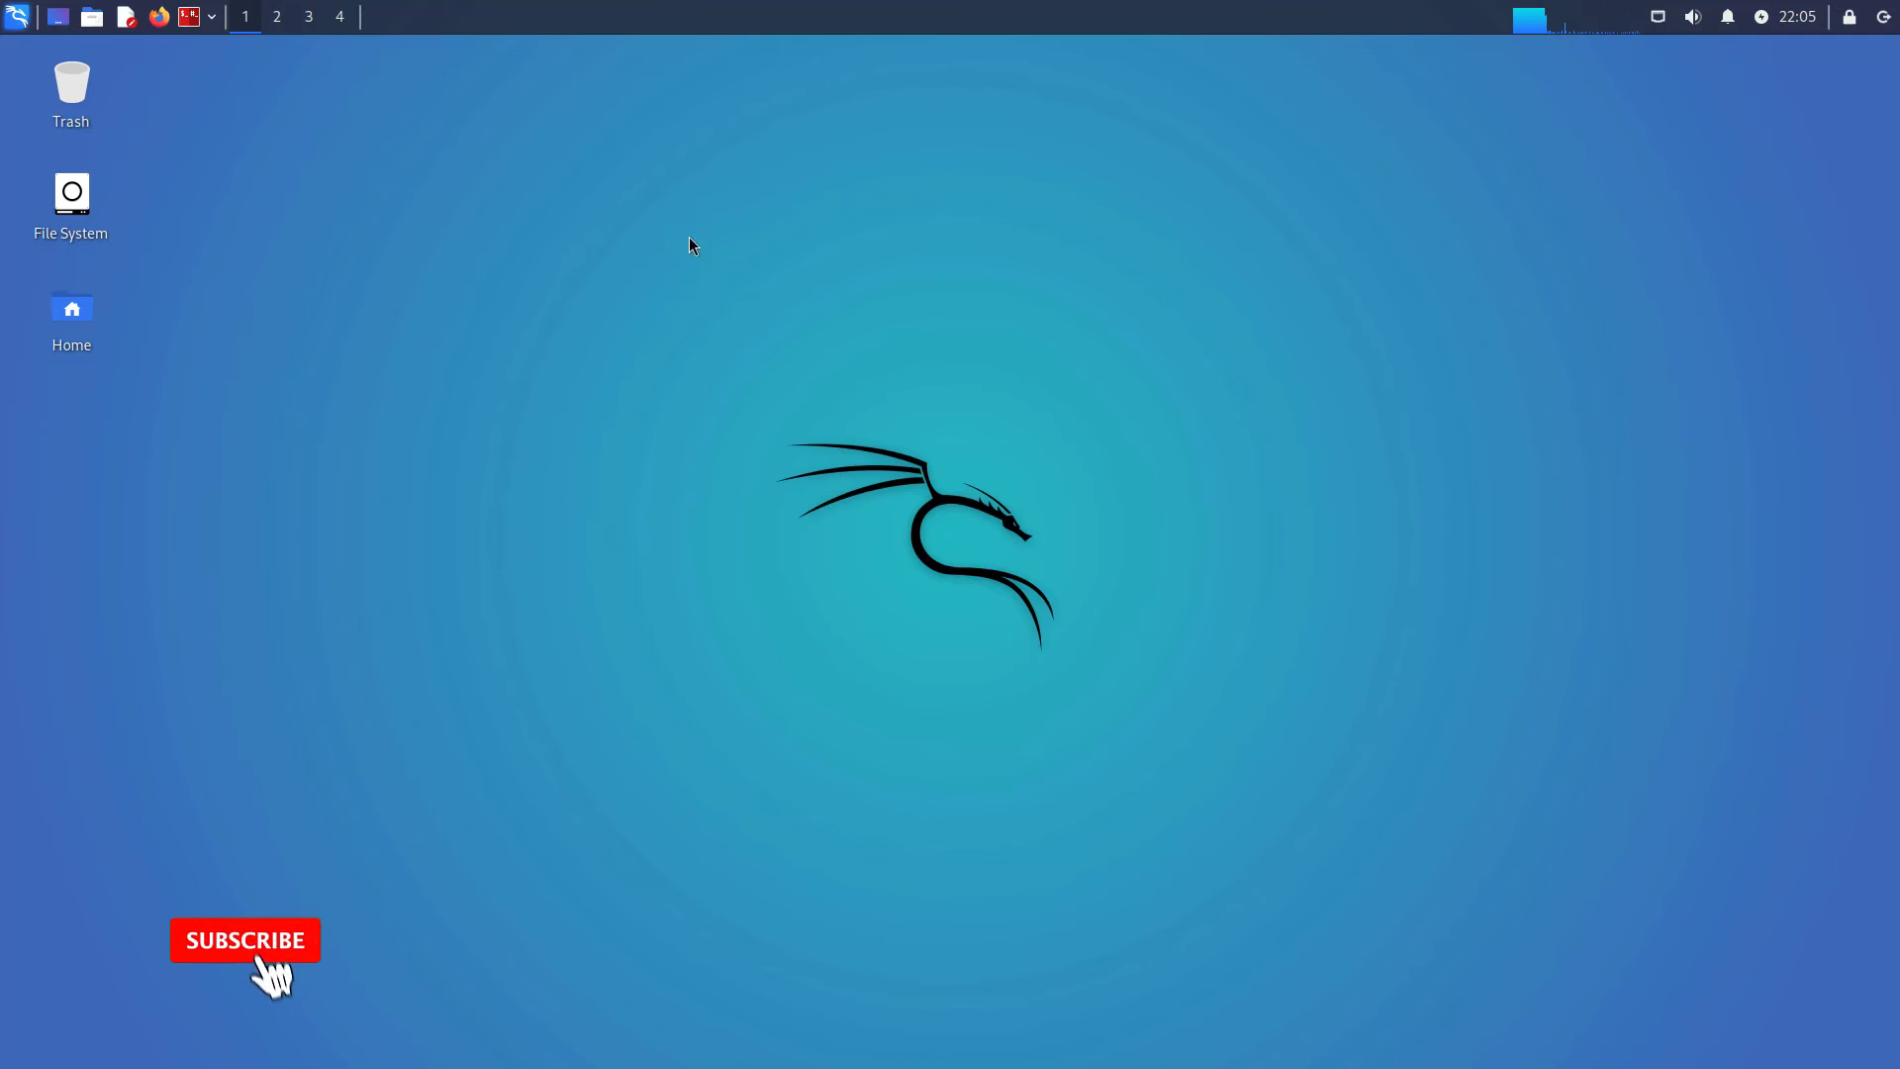
# In a new terminal, run cat /etc/os-release, which now shows Kali Linux 2023.4.
pyautogui.click(190, 16)
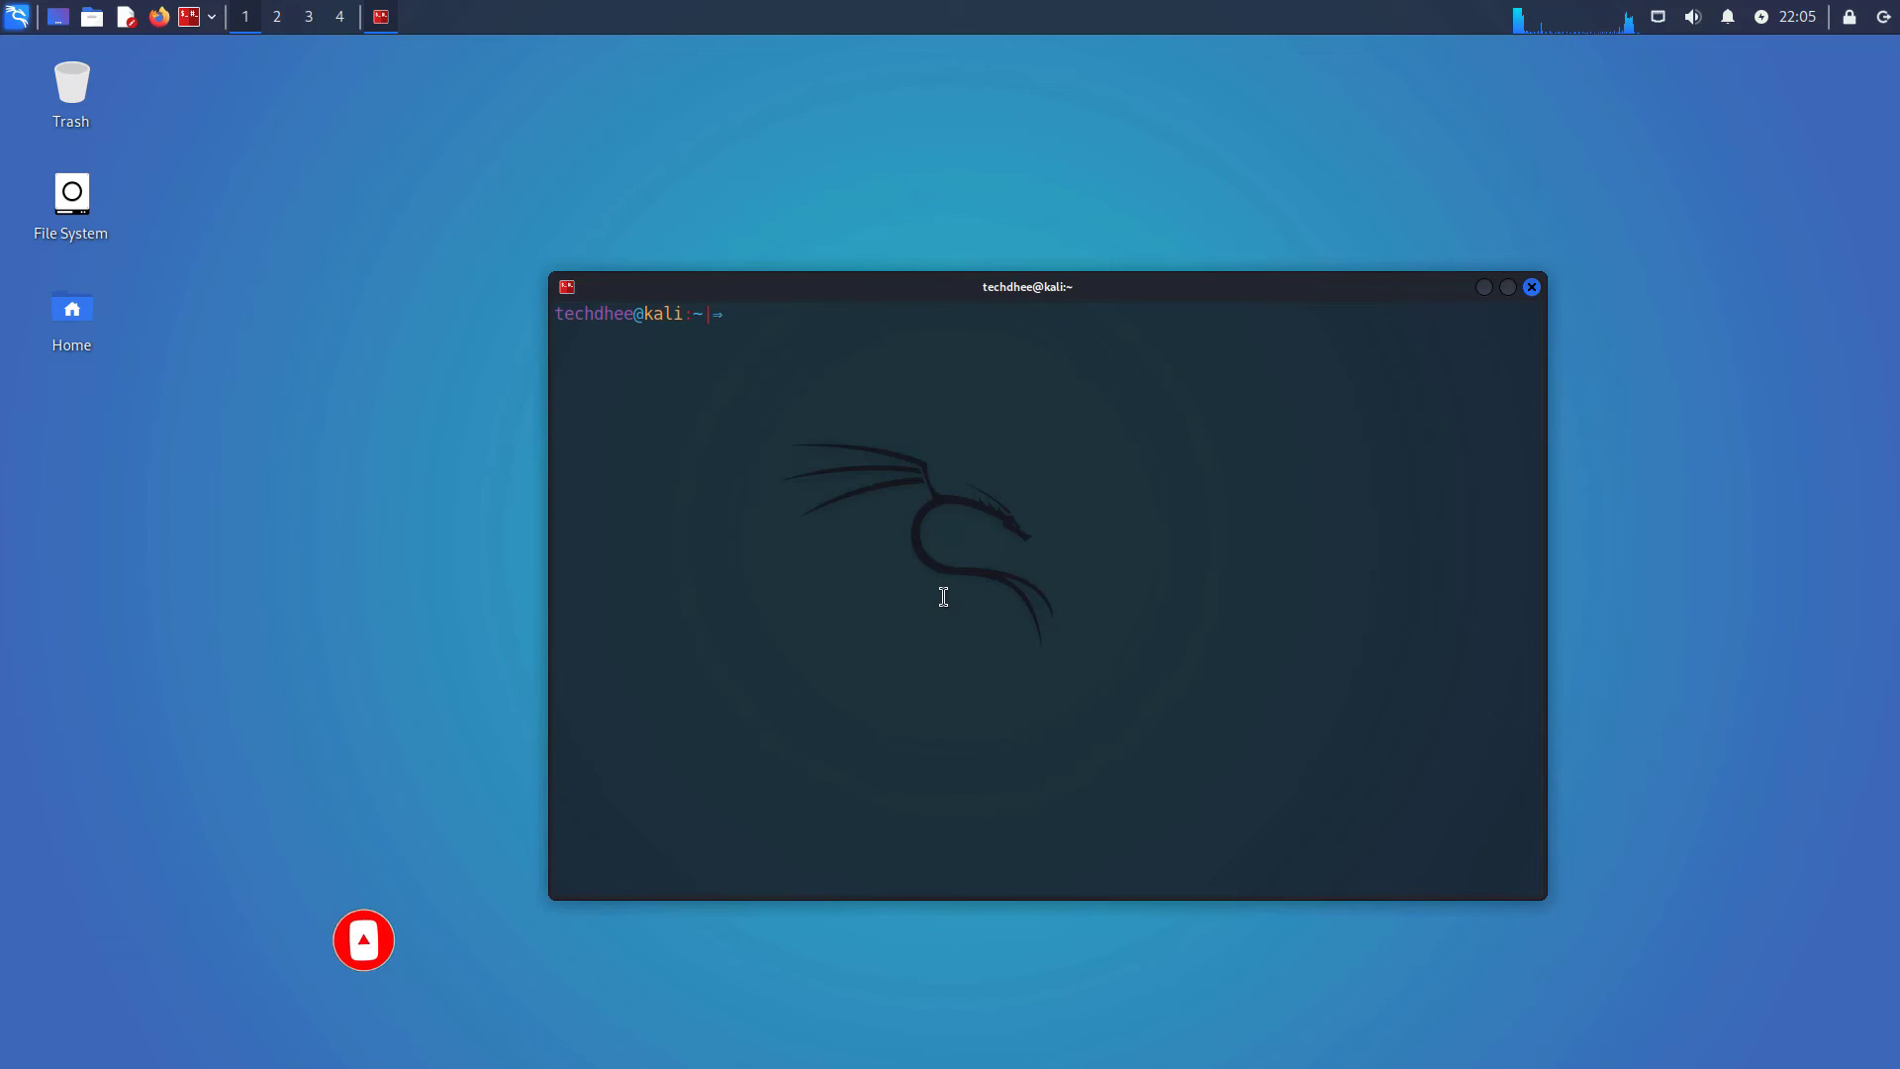
pyautogui.write('cat /')
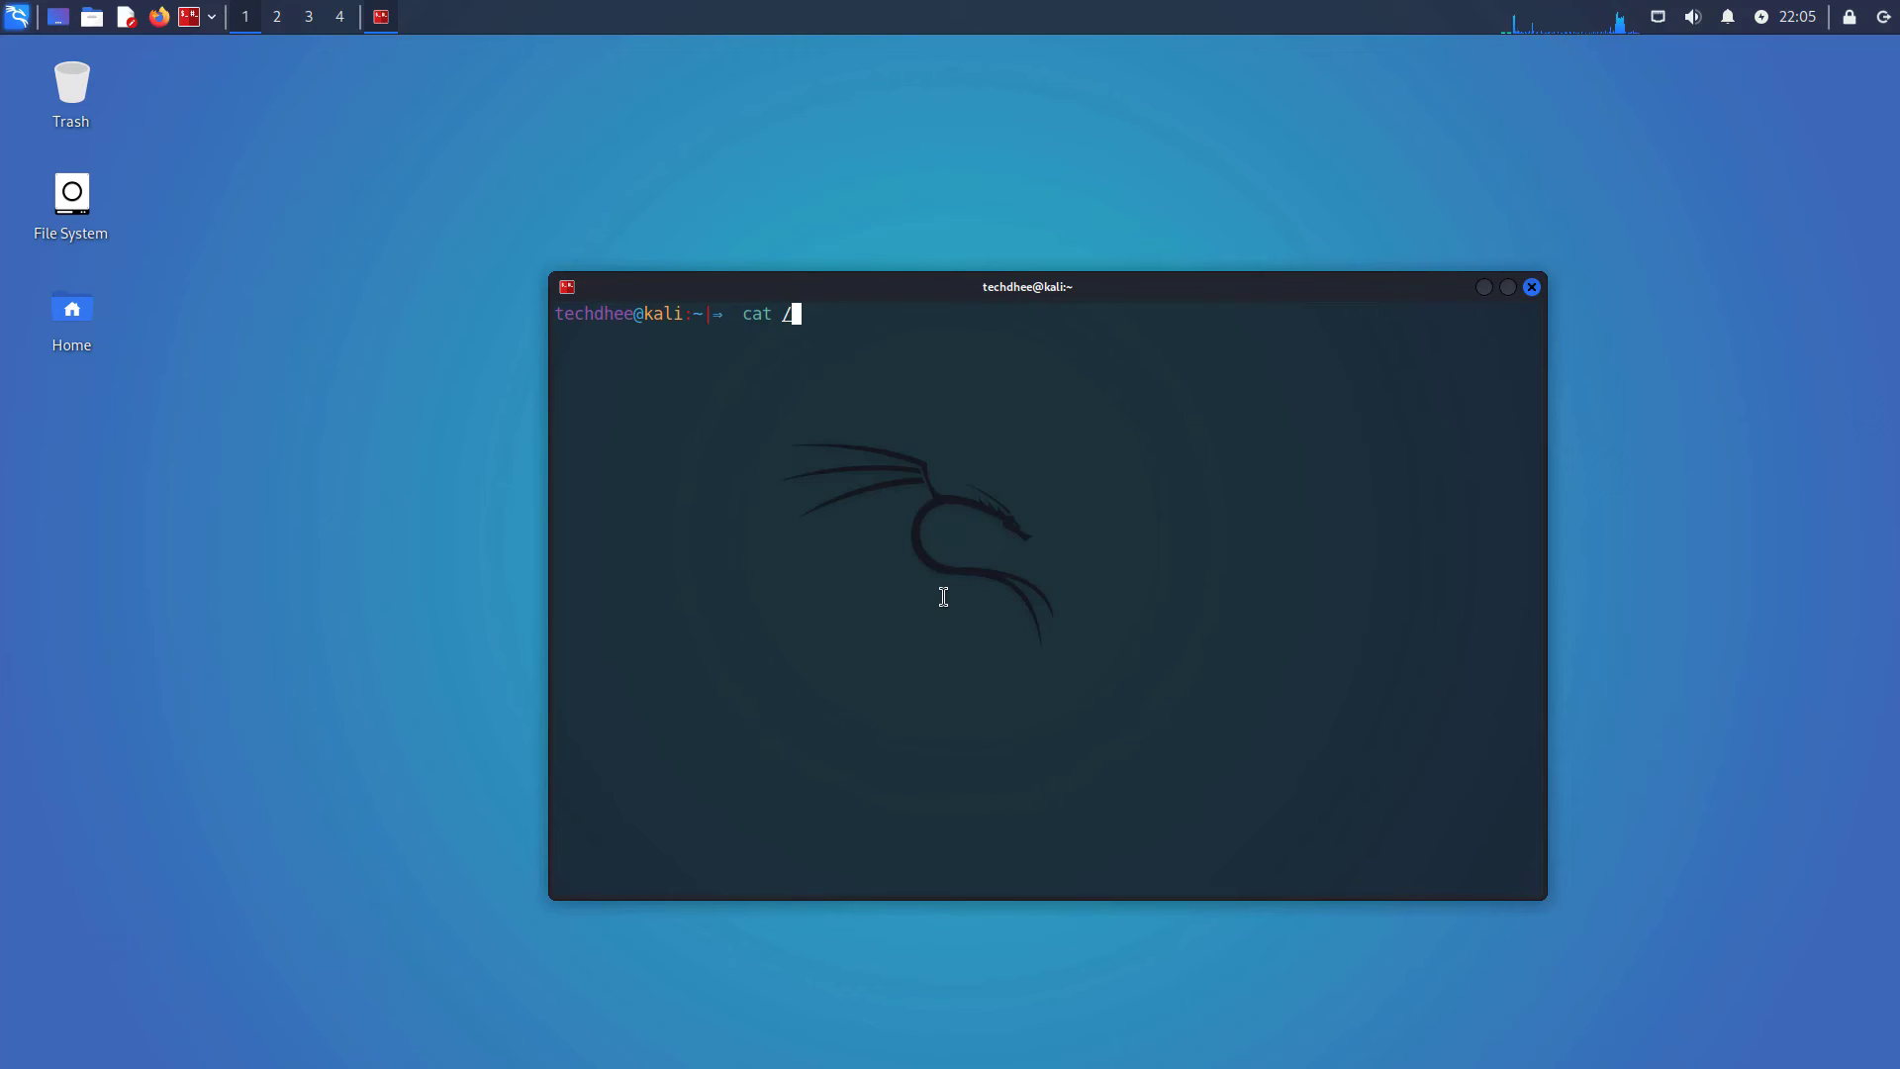
pyautogui.write('etc/os')
pyautogui.press('Tab')
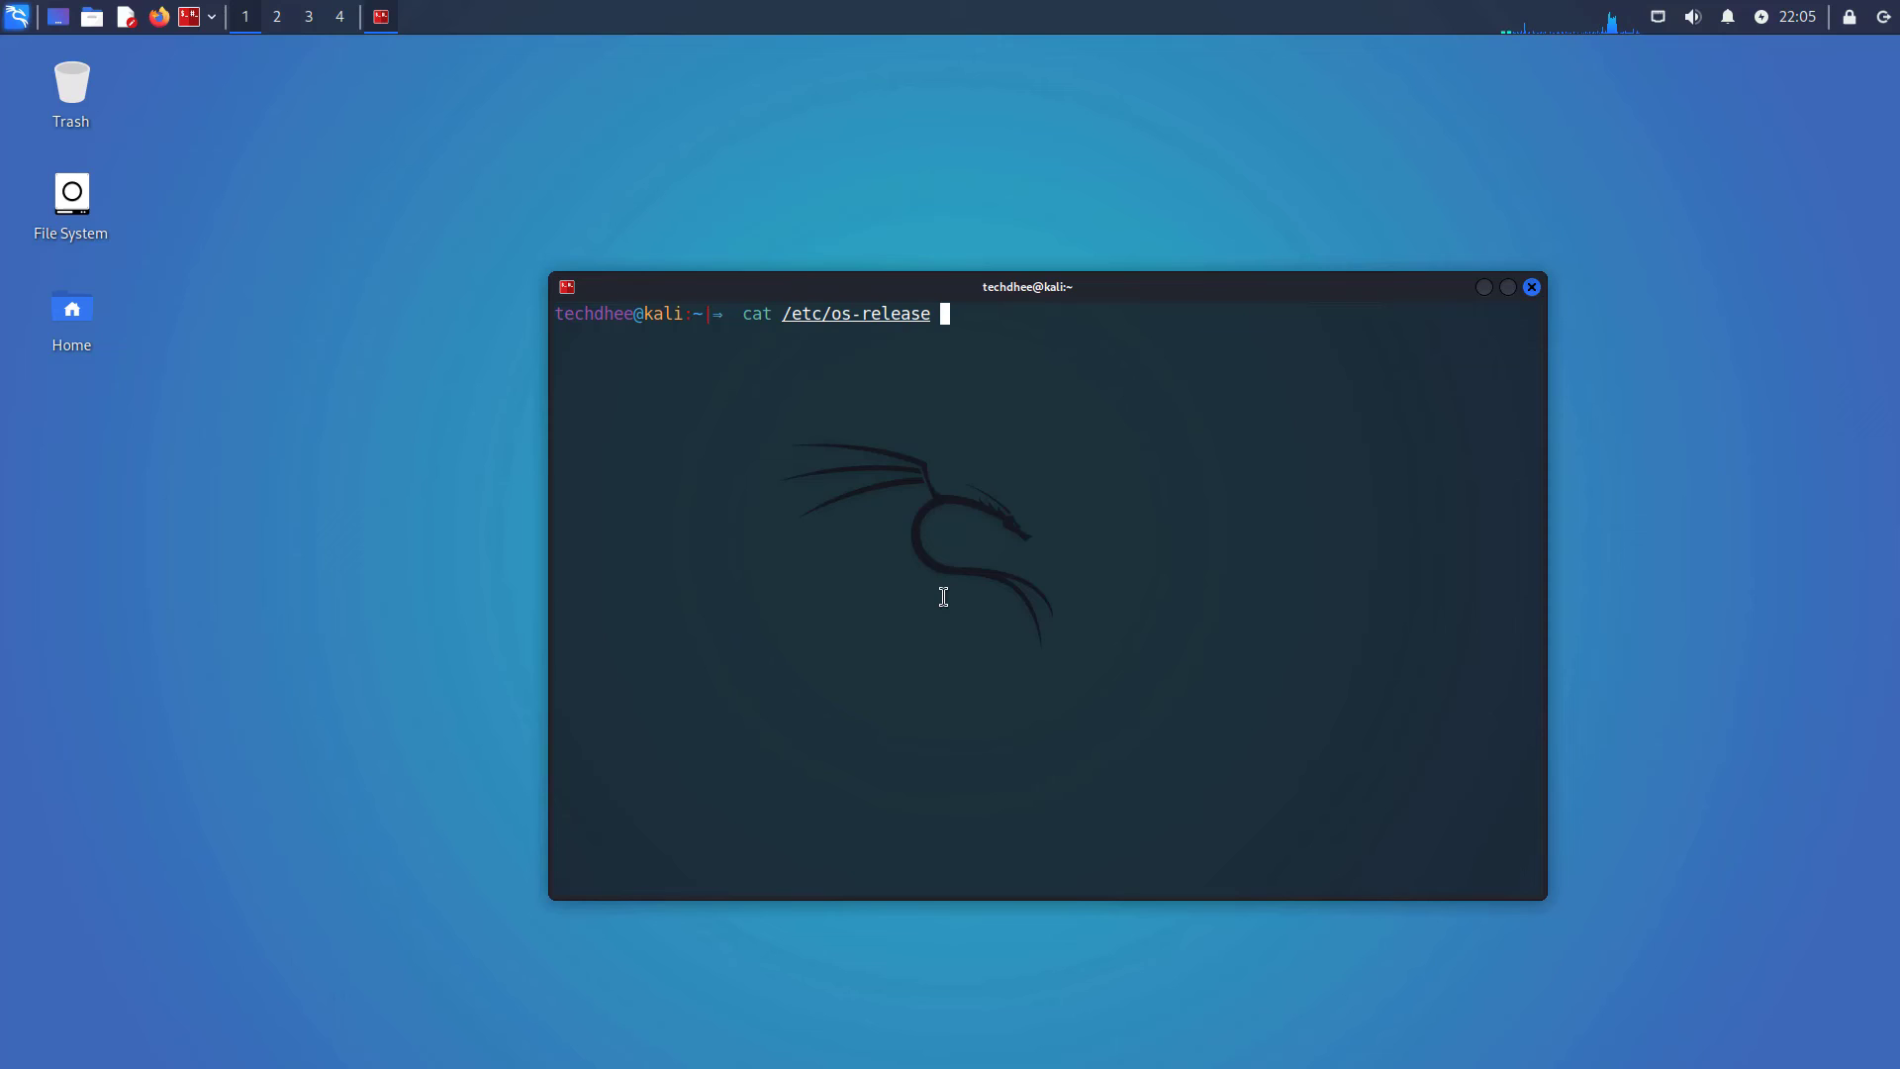
pyautogui.press('Return')
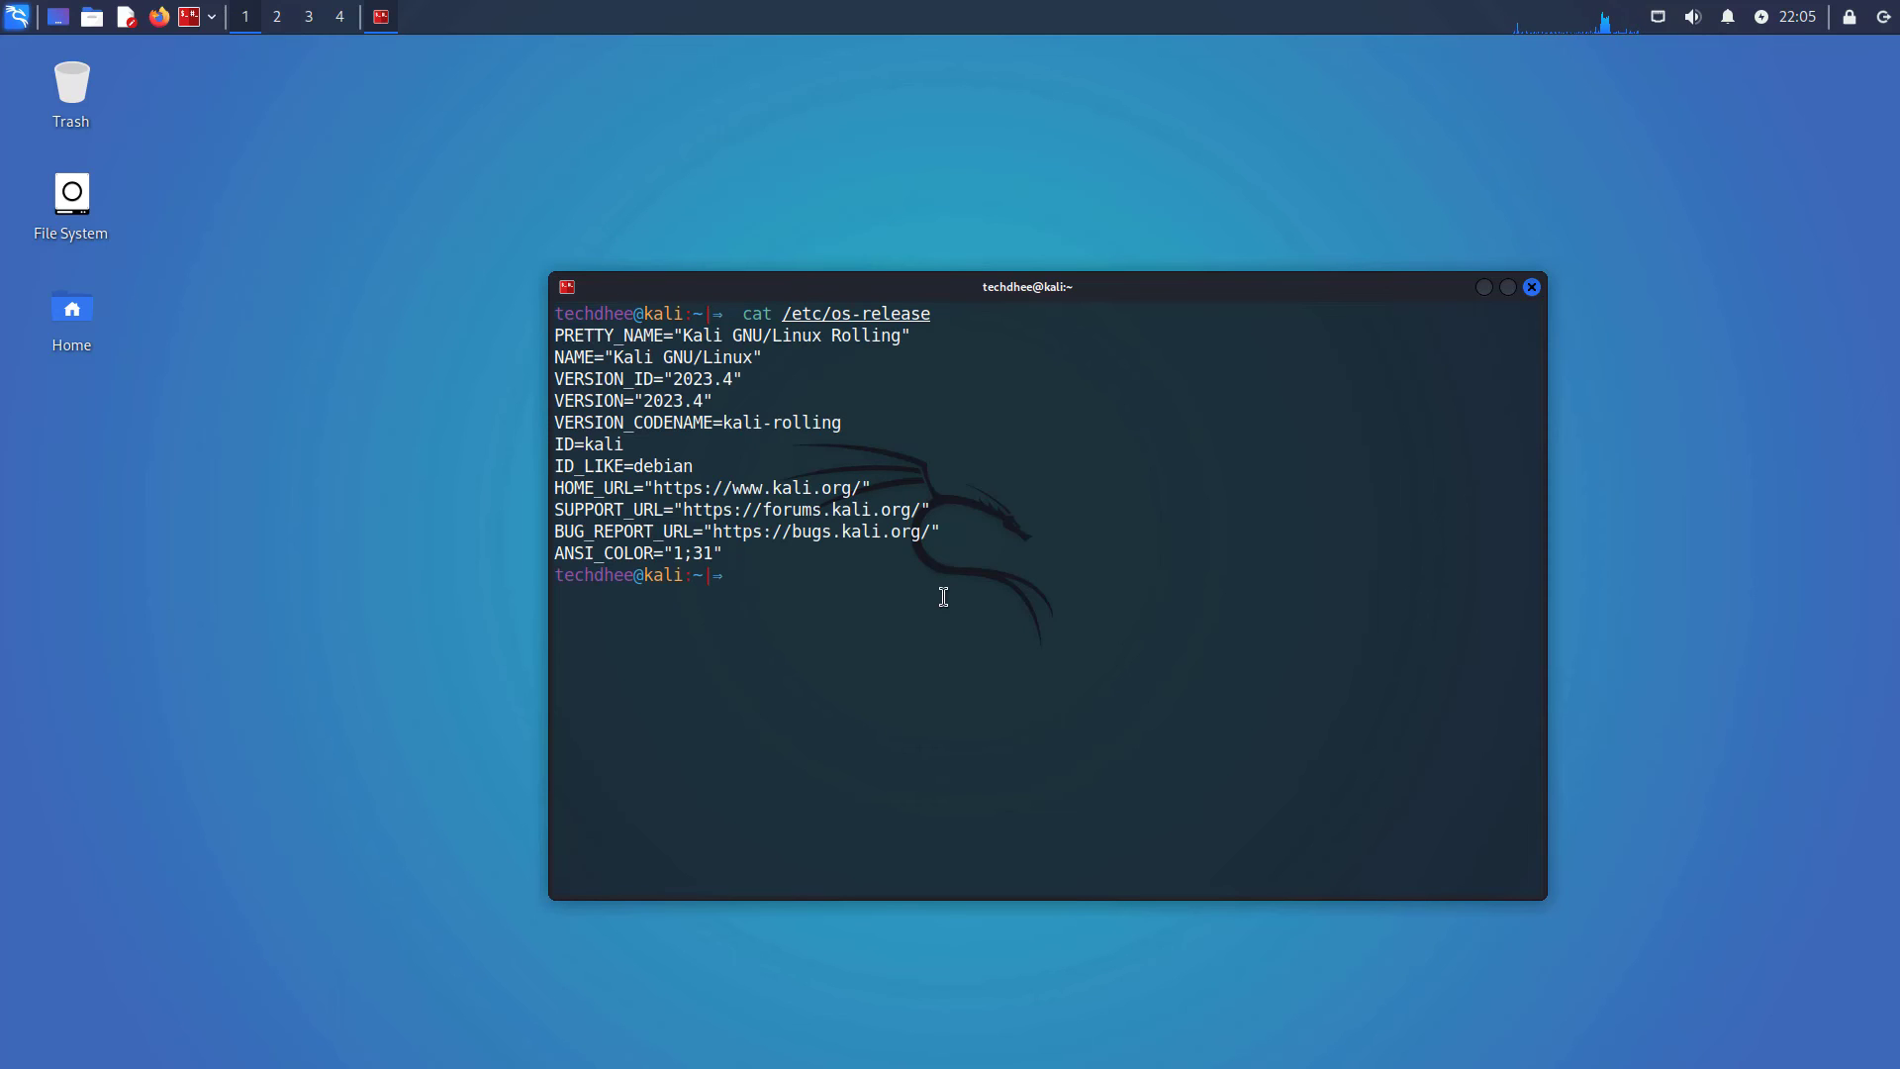